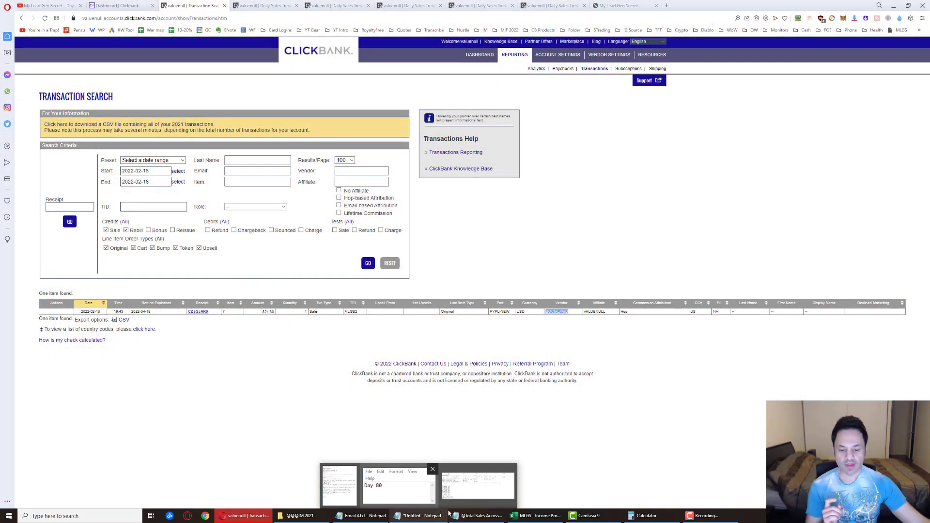
# Switch to the Total Sales Across Accounts notes in Notepad and review the sales rows for MLGS 2 and MLGS 7
pyautogui.click(478, 486)
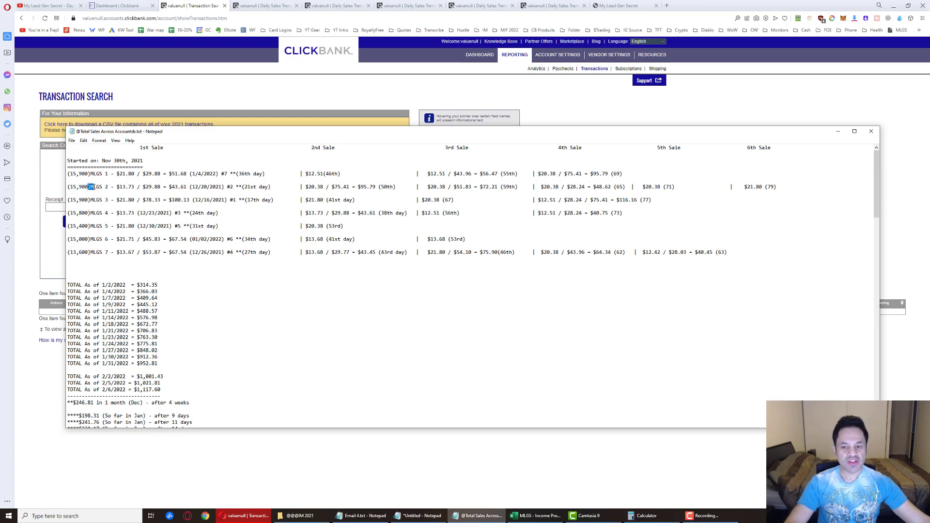
pyautogui.moveTo(89, 188); pyautogui.dragTo(67, 188)
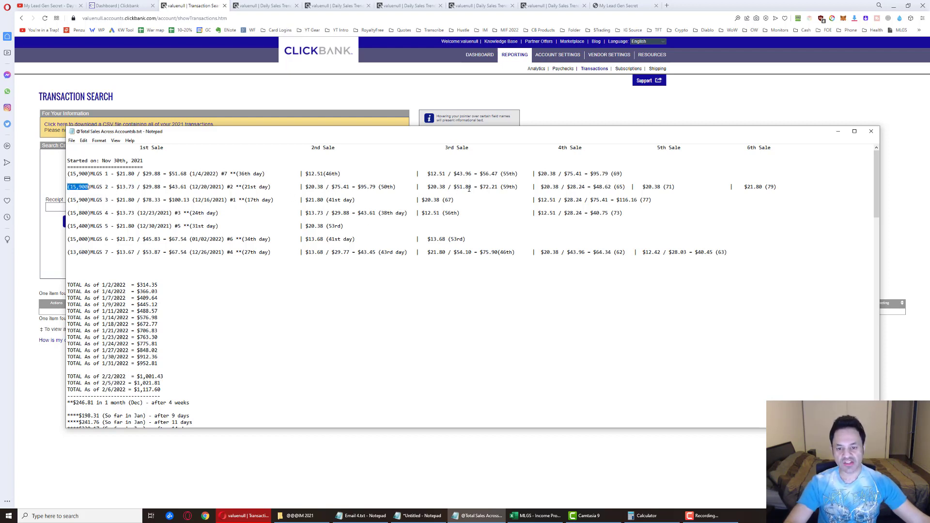
pyautogui.click(559, 188)
pyautogui.moveTo(754, 188); pyautogui.dragTo(792, 187)
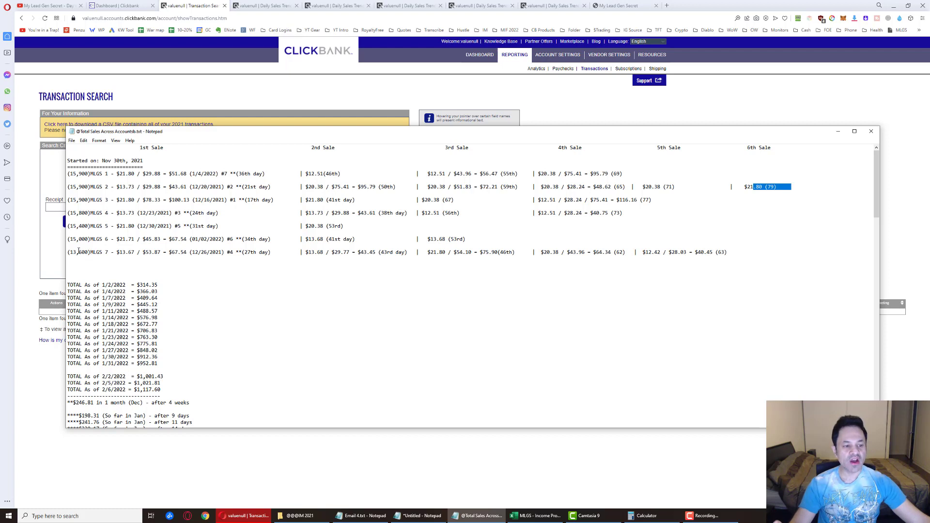
pyautogui.moveTo(79, 253); pyautogui.dragTo(125, 253)
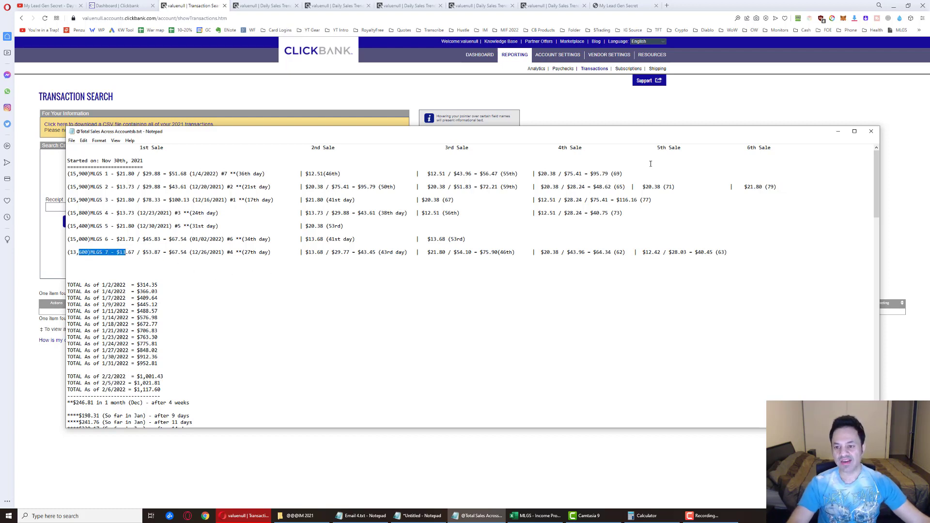
pyautogui.moveTo(652, 252); pyautogui.dragTo(728, 253)
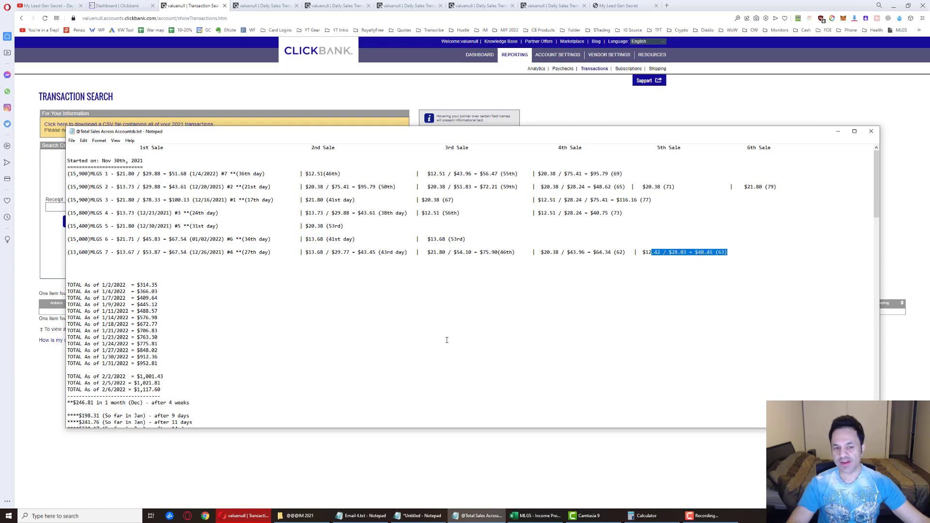
# Review the 2/10/2022 earnings listed per account, comparing Accounts 1, 2, 3 and 7
pyautogui.scroll(-15, 447, 340)
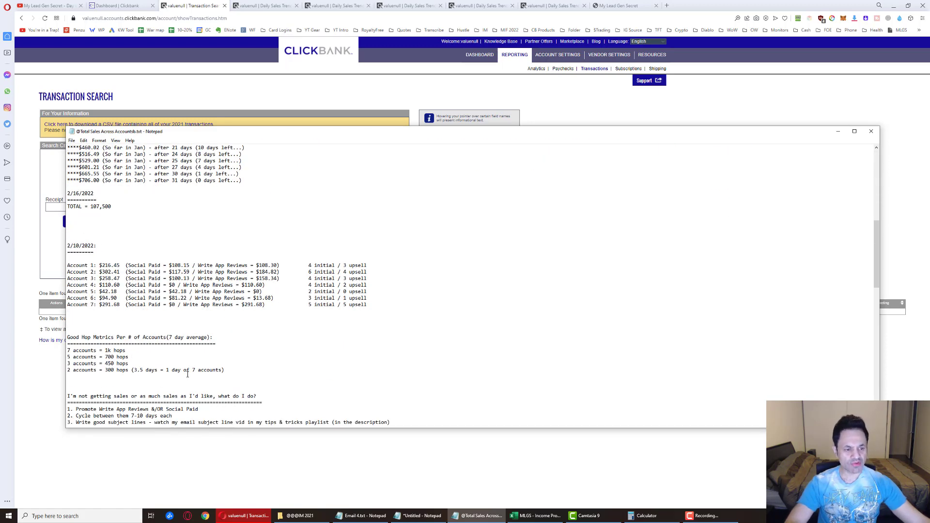
pyautogui.scroll(3, 187, 374)
pyautogui.scroll(1, 163, 367)
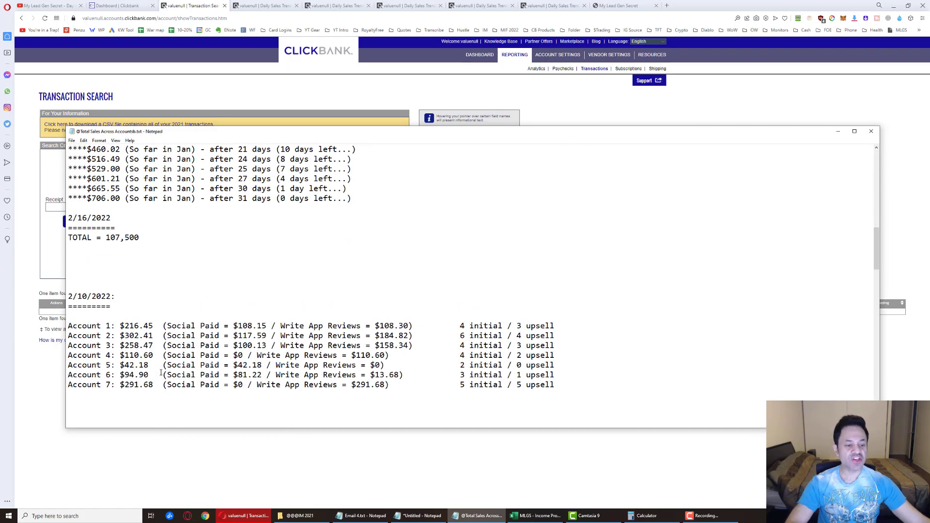
pyautogui.scroll(-2, 163, 366)
pyautogui.moveTo(86, 247); pyautogui.dragTo(153, 247)
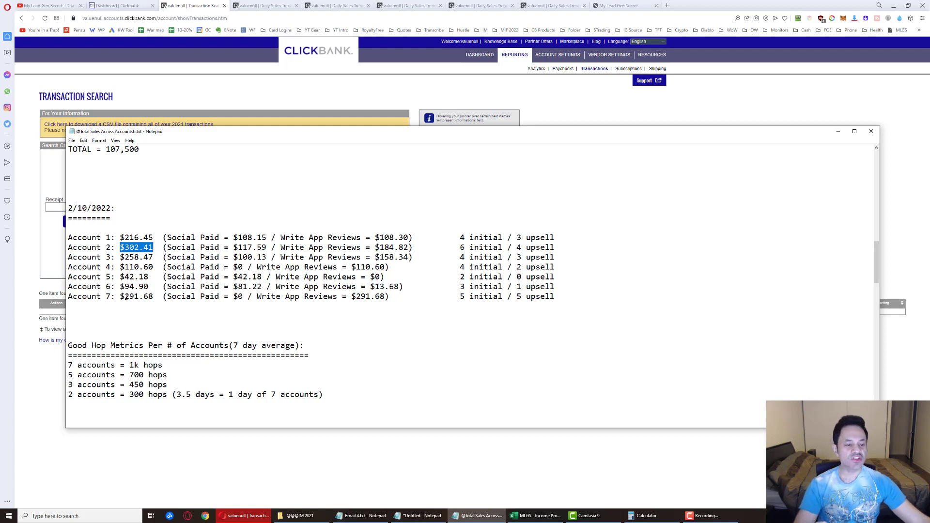
pyautogui.moveTo(125, 297); pyautogui.dragTo(154, 297)
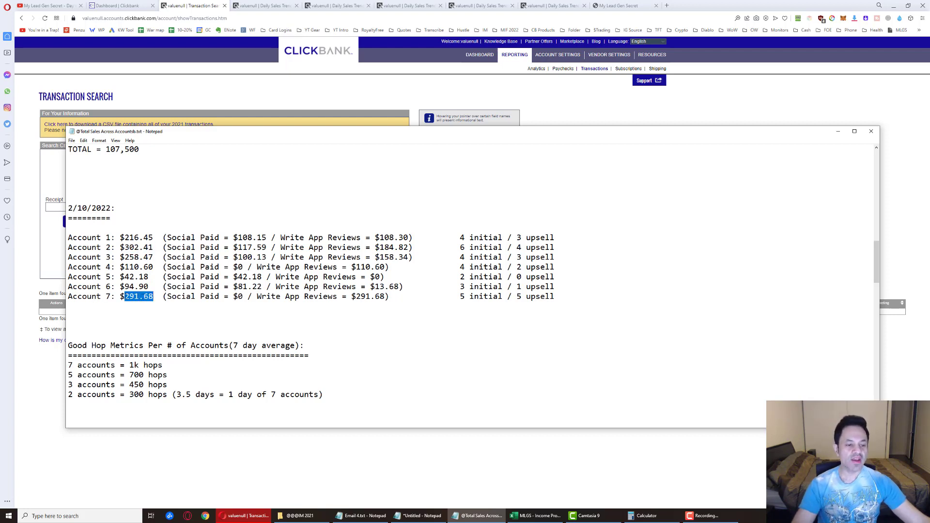
pyautogui.moveTo(73, 296); pyautogui.dragTo(151, 297)
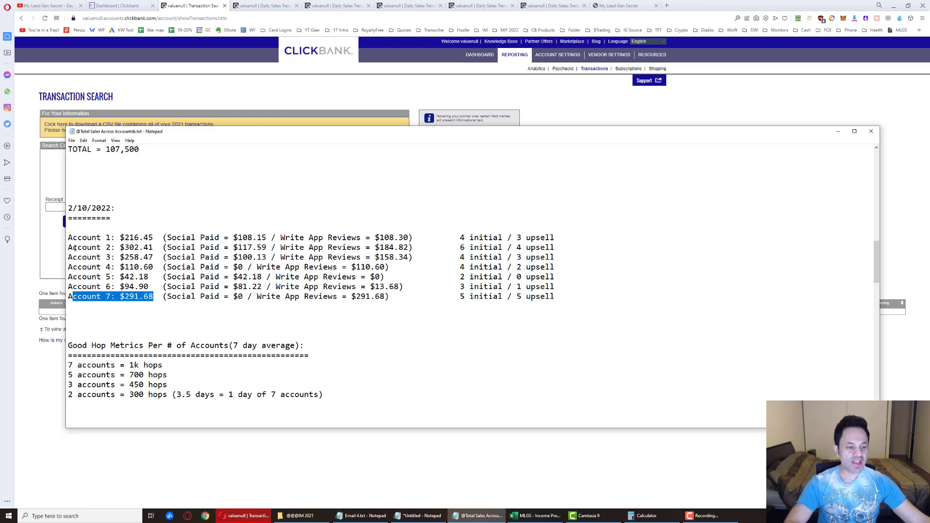
pyautogui.moveTo(75, 249); pyautogui.dragTo(224, 248)
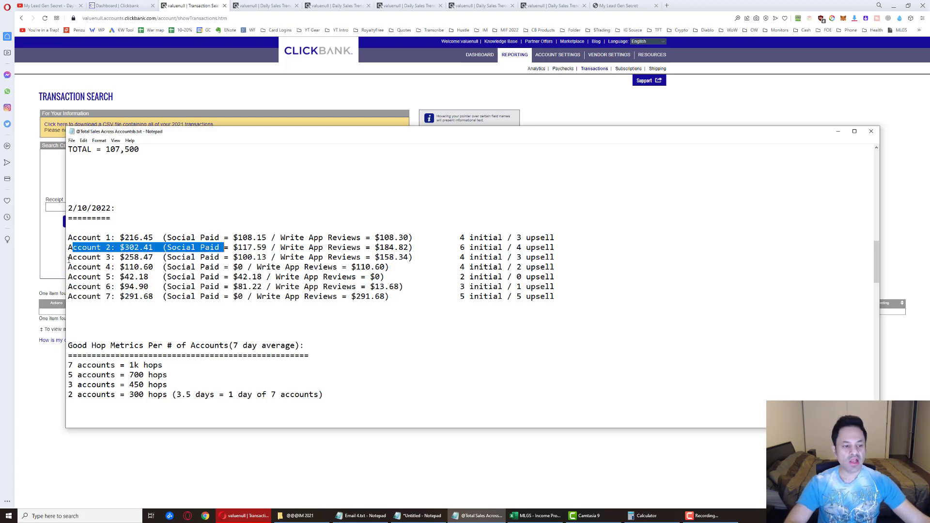
pyautogui.moveTo(69, 257); pyautogui.dragTo(167, 258)
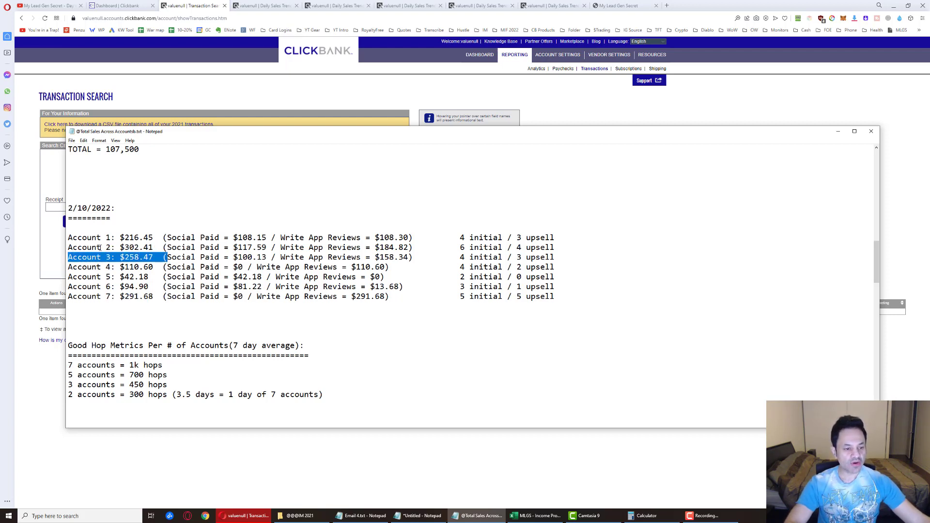
pyautogui.moveTo(88, 238); pyautogui.dragTo(162, 238)
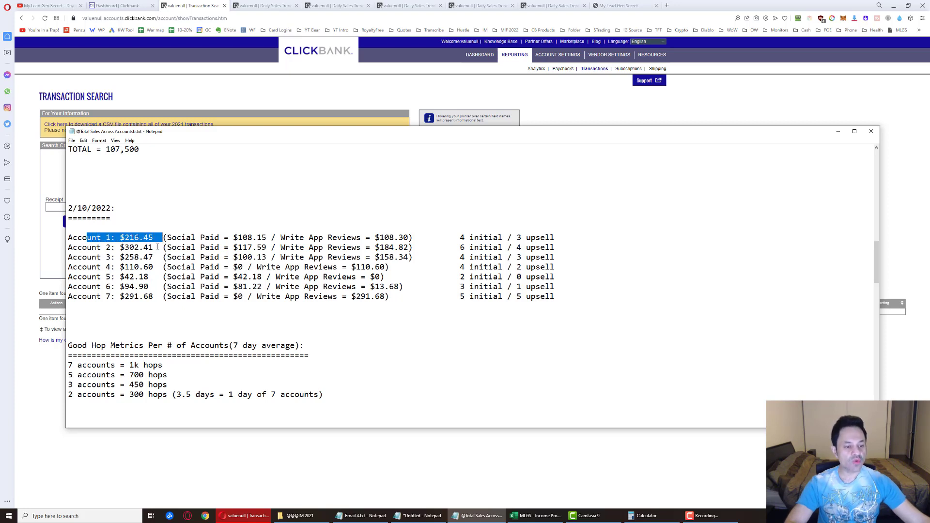
# Examine the initial and upsell sale counts for Accounts 5 and 6 in the 2/10/2022 list
pyautogui.moveTo(70, 277); pyautogui.dragTo(603, 285)
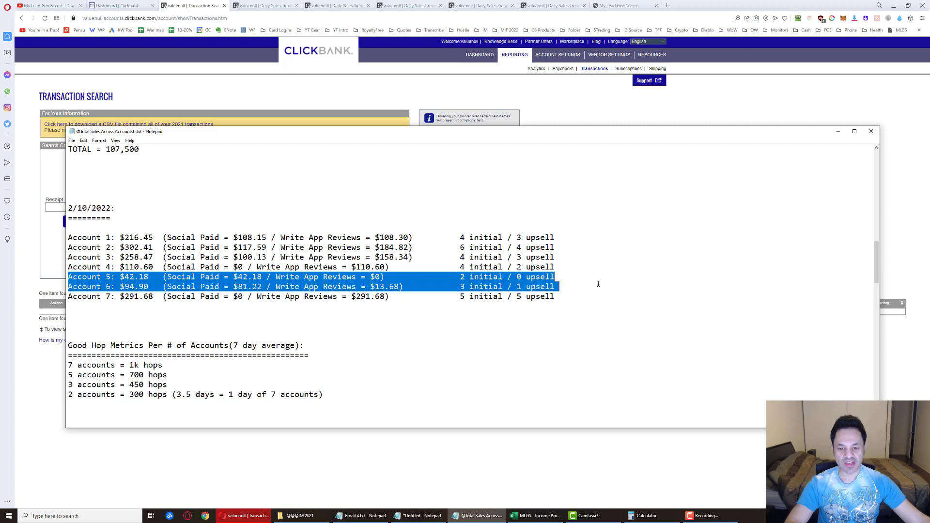
pyautogui.click(464, 278)
pyautogui.moveTo(460, 277); pyautogui.dragTo(472, 287)
pyautogui.doubleClick(517, 277)
pyautogui.doubleClick(518, 287)
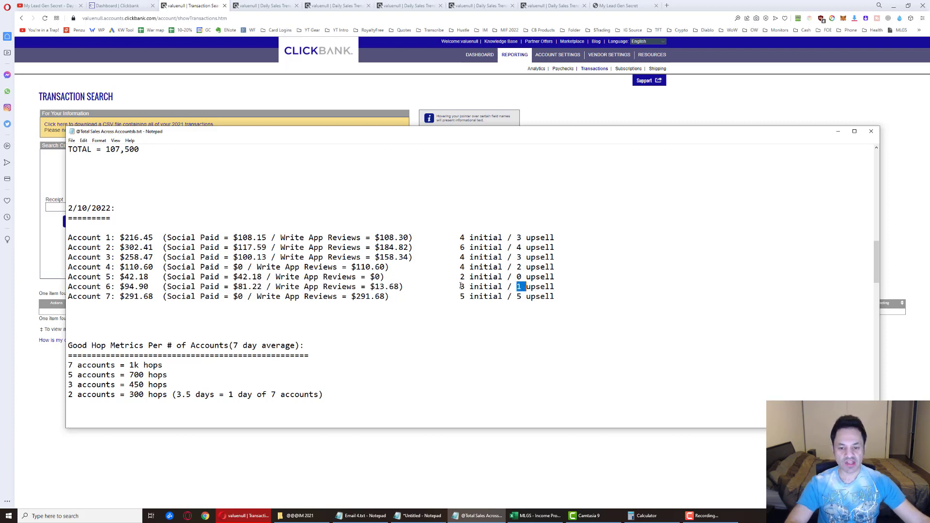
pyautogui.scroll(2, 162, 343)
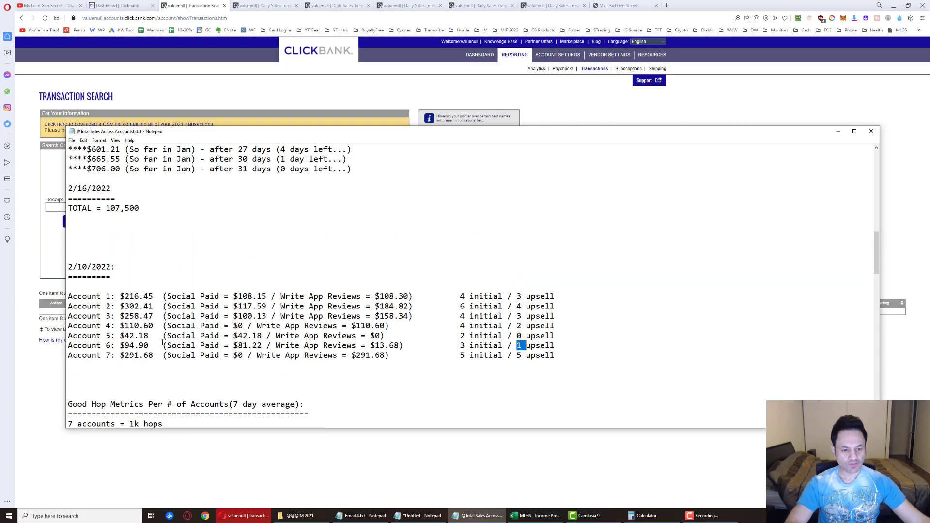
pyautogui.scroll(-3, 182, 359)
pyautogui.scroll(1, 177, 318)
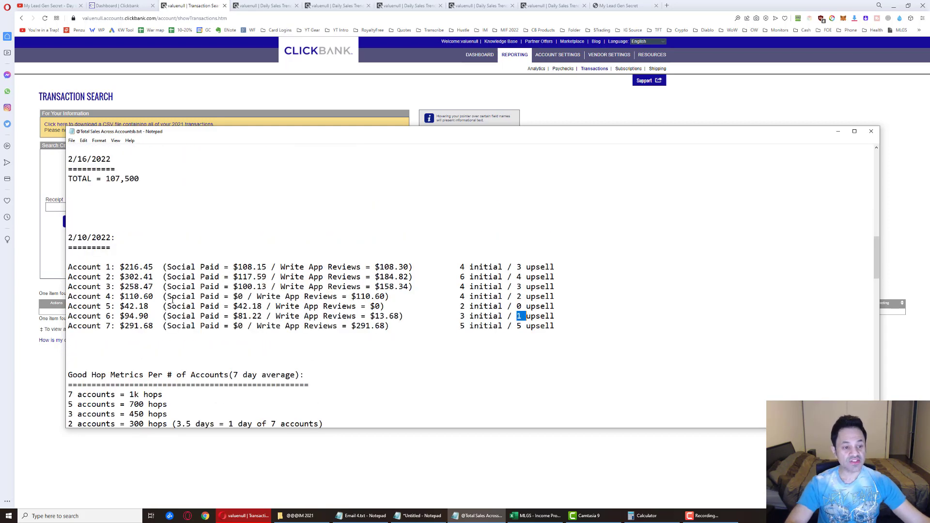
# Switch to the MLGS - Income Projections workbook in Excel and review month 3's fees, monthly income, gross and net running totals, and leads
pyautogui.click(504, 514)
pyautogui.click(514, 516)
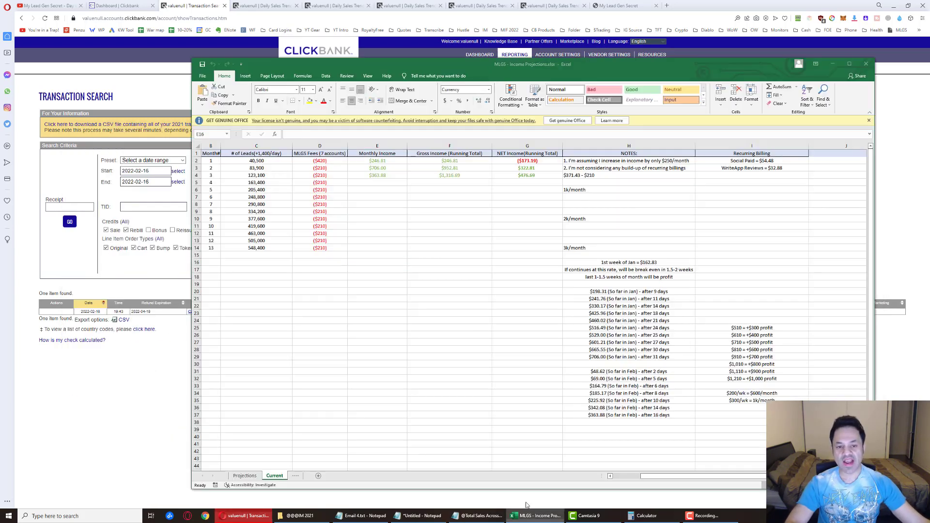
pyautogui.scroll(3, 374, 216)
pyautogui.scroll(2, 359, 213)
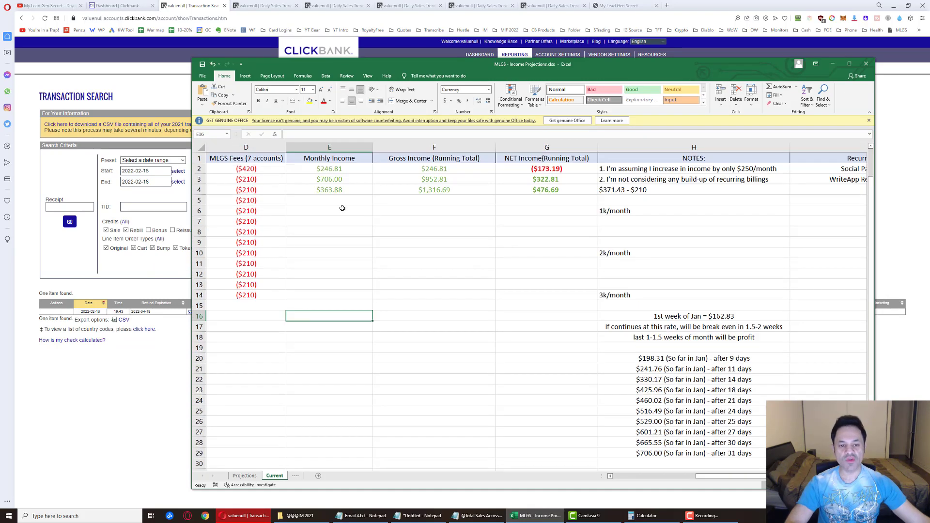
pyautogui.click(300, 190)
pyautogui.press('Left')
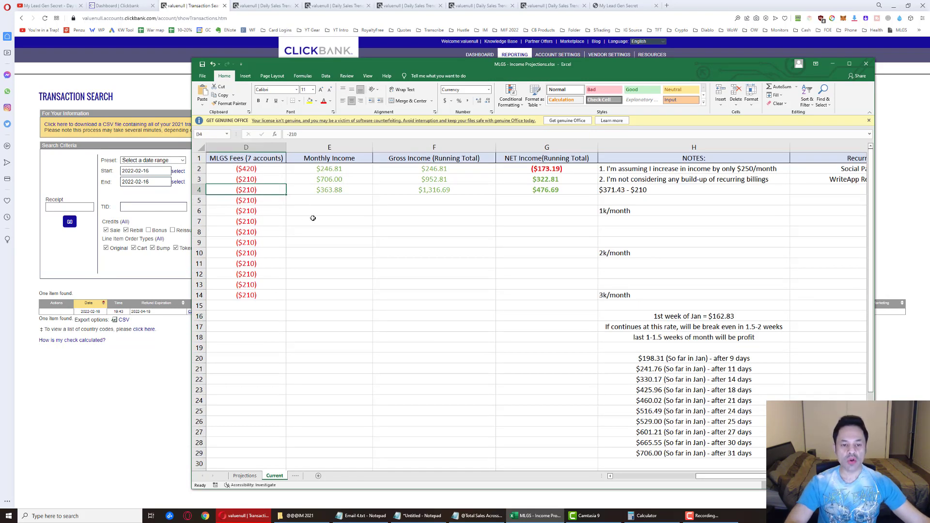
pyautogui.press('Right')
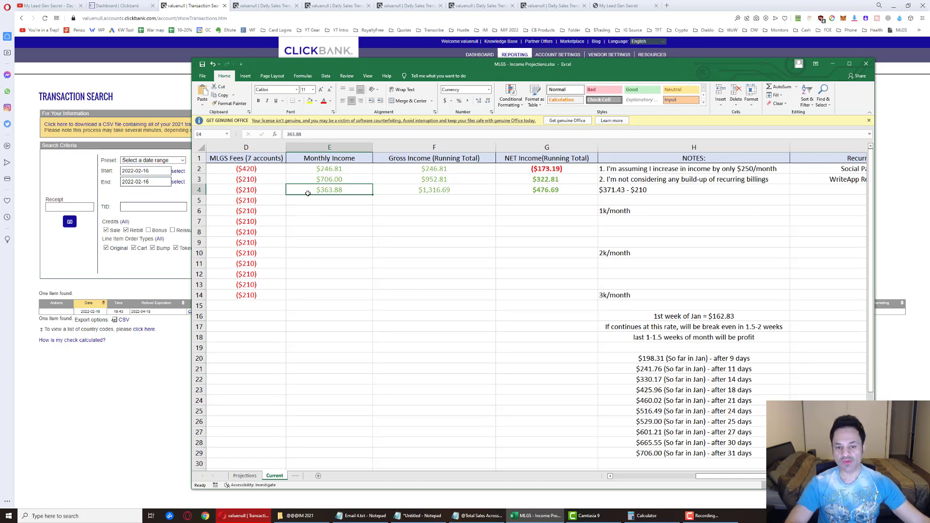
pyautogui.click(409, 192)
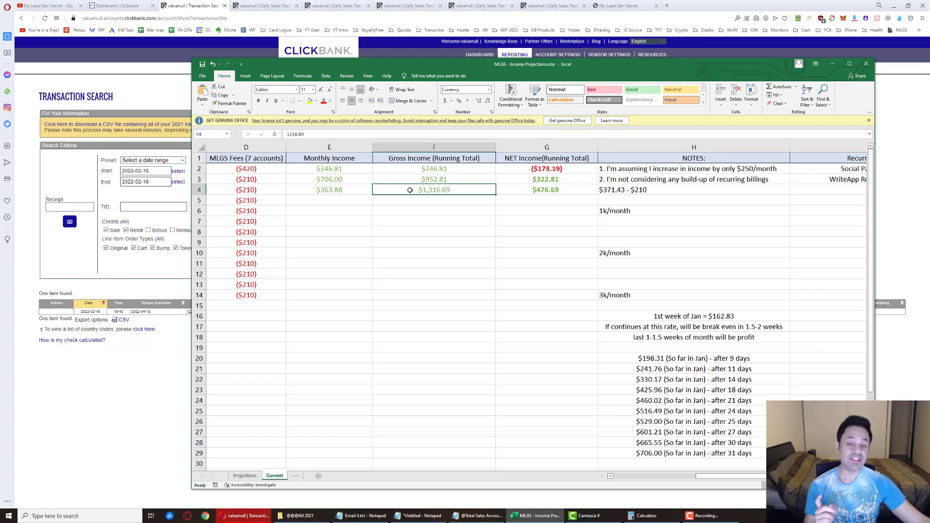
pyautogui.click(533, 190)
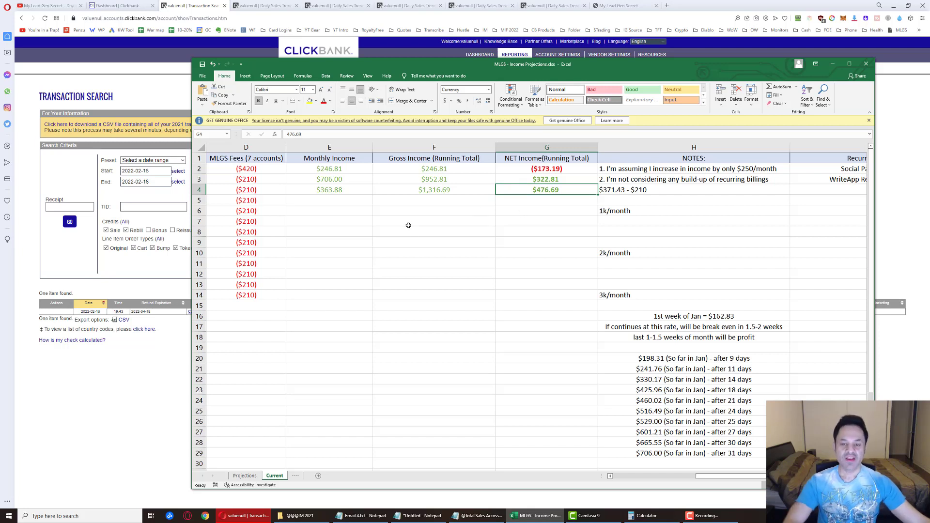
pyautogui.press('Left')
pyautogui.press('Left')
pyautogui.press('Left')
pyautogui.press('Left')
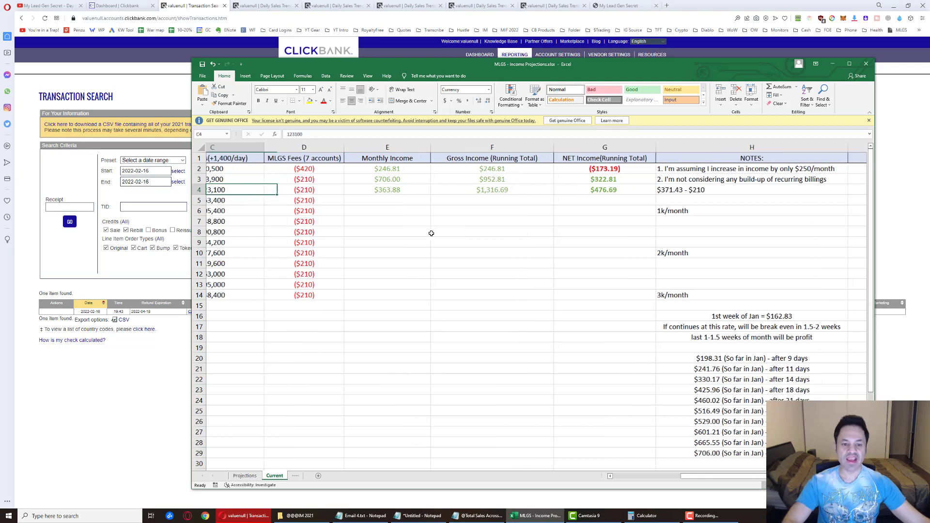
# Examine the fees, monthly income and running totals for the first two months on the Current sheet
pyautogui.click(407, 171)
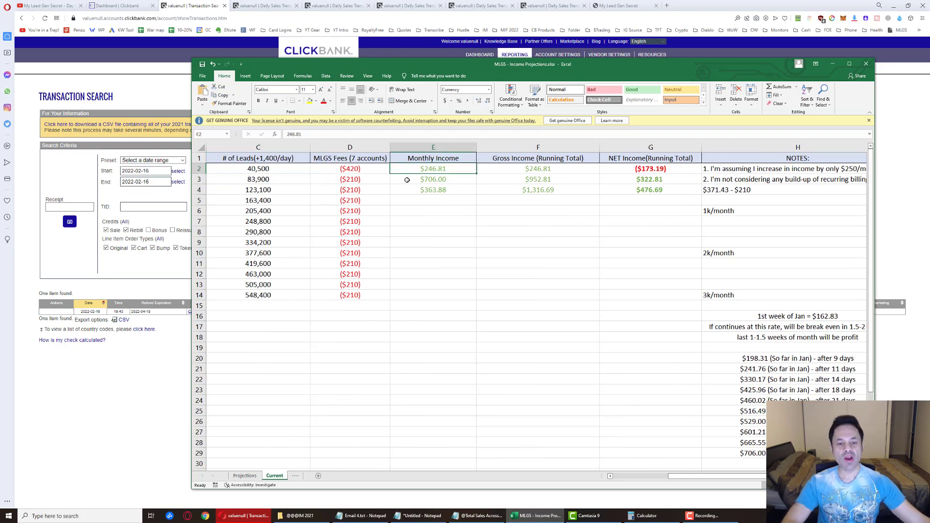
pyautogui.click(339, 168)
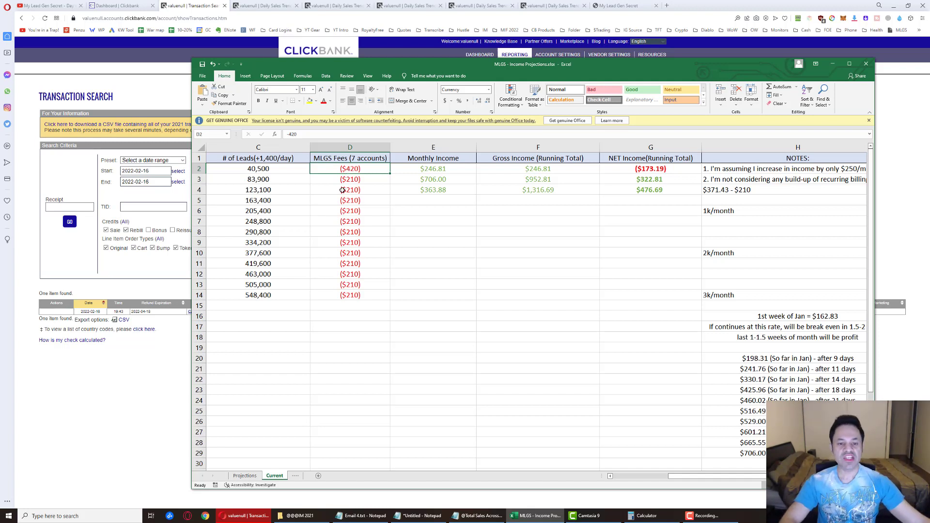
pyautogui.moveTo(347, 170); pyautogui.dragTo(349, 179)
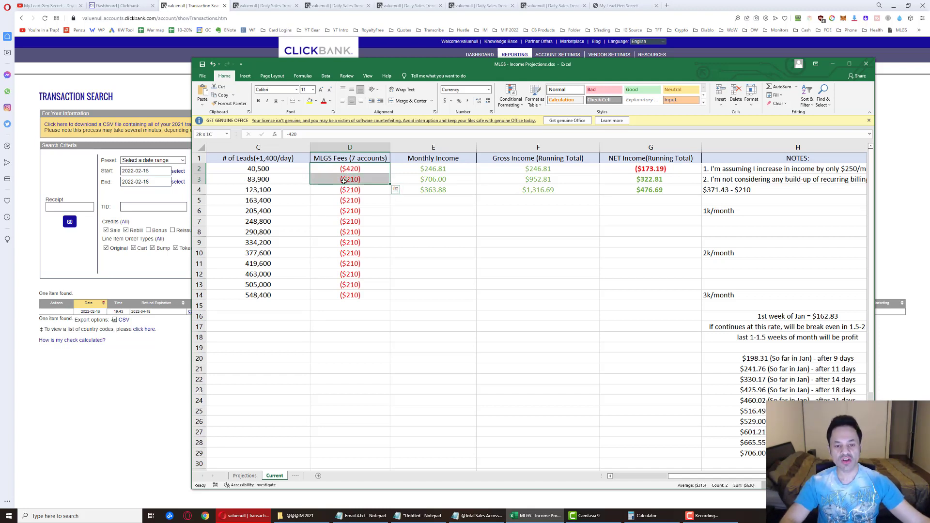
pyautogui.click(590, 177)
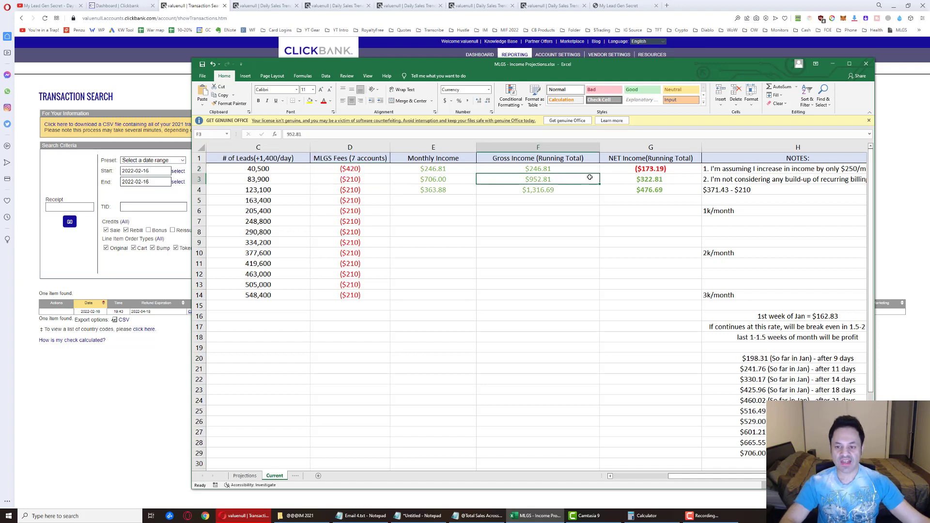
pyautogui.click(612, 178)
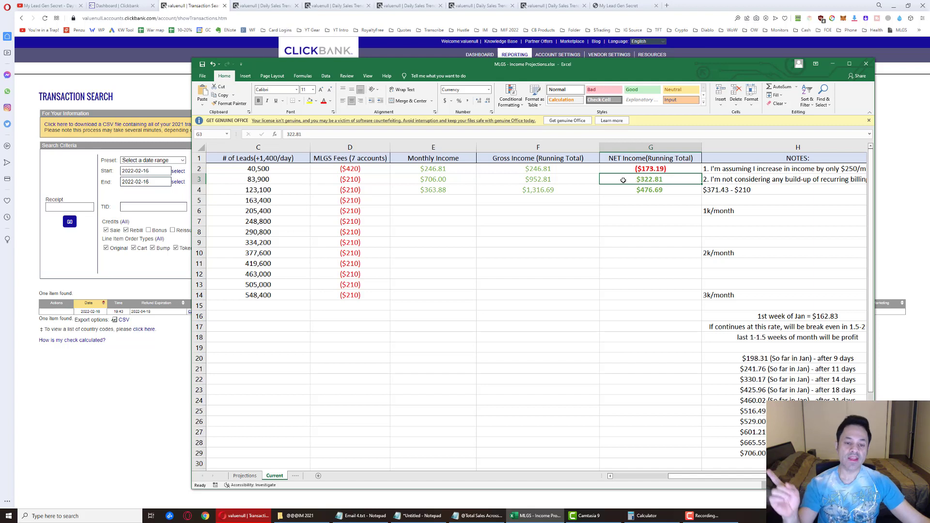
# Compare month 3's fees and net income running total with month 2's net income, ending on the empty month 4 Monthly Income cell
pyautogui.click(340, 190)
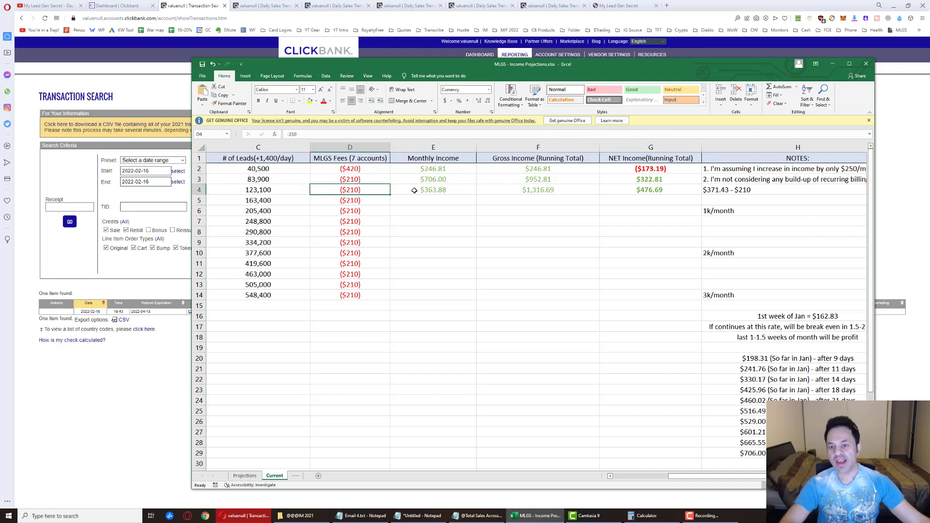
pyautogui.click(629, 189)
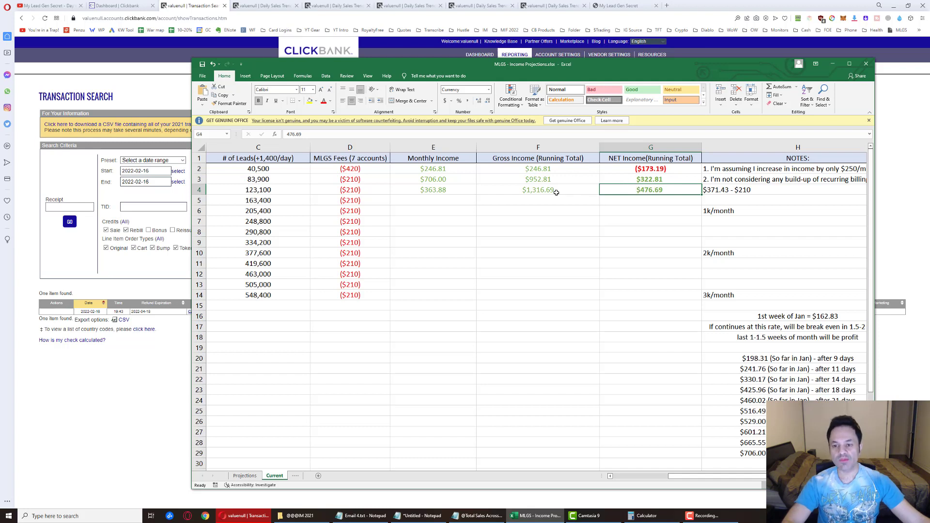
pyautogui.click(630, 178)
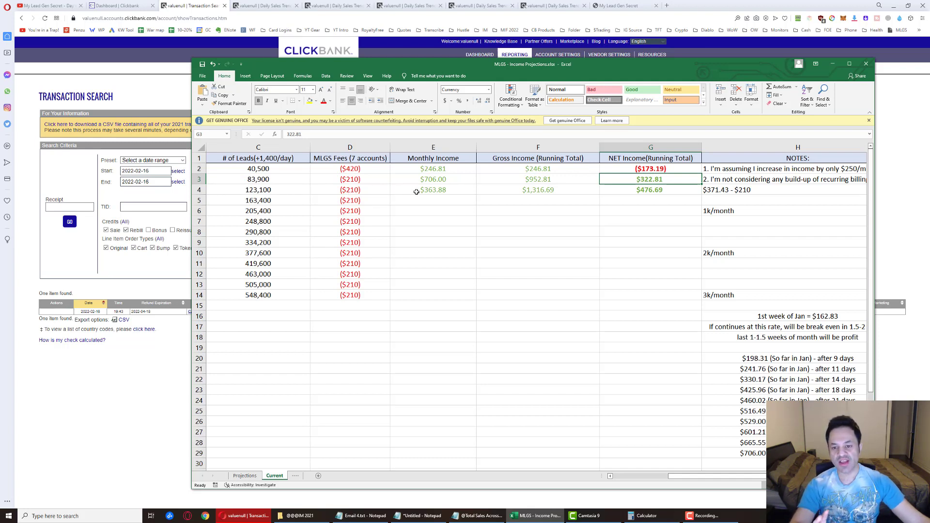
pyautogui.click(634, 191)
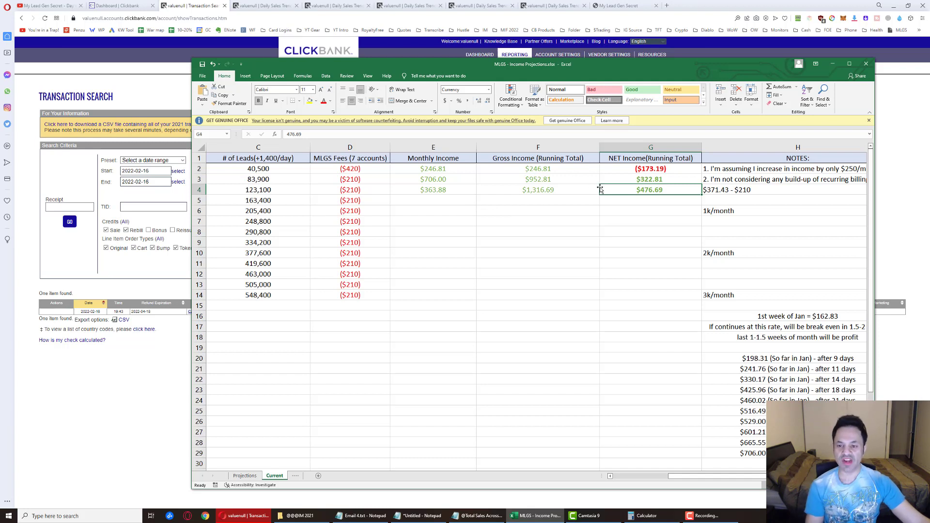
pyautogui.click(447, 203)
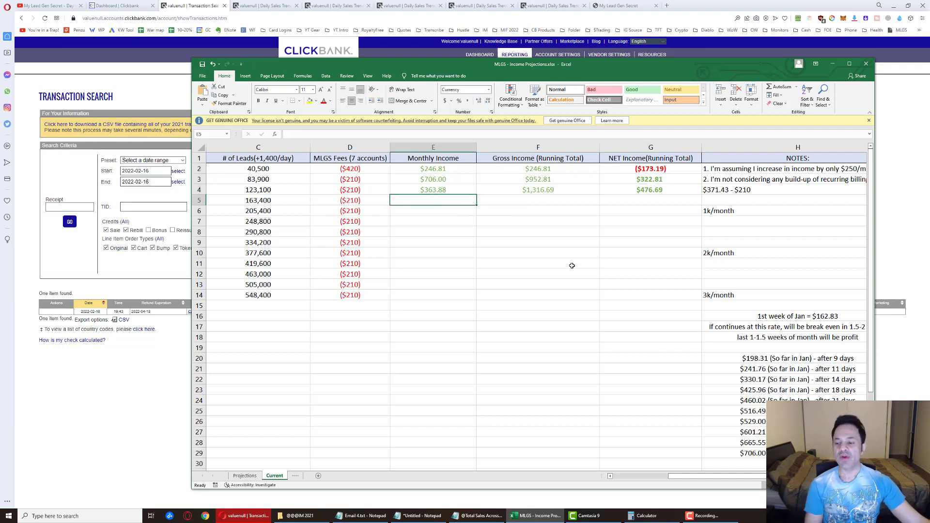
pyautogui.scroll(-1, 576, 266)
pyautogui.scroll(1, 572, 262)
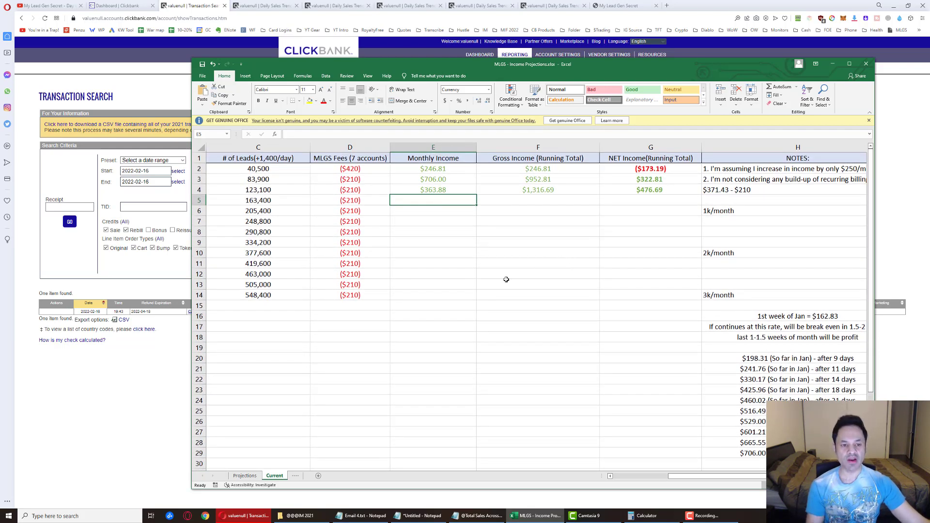
# Check month 3's monthly income, switch to the Opera browser and open the join link under the Day #79 YouTube video
pyautogui.click(415, 190)
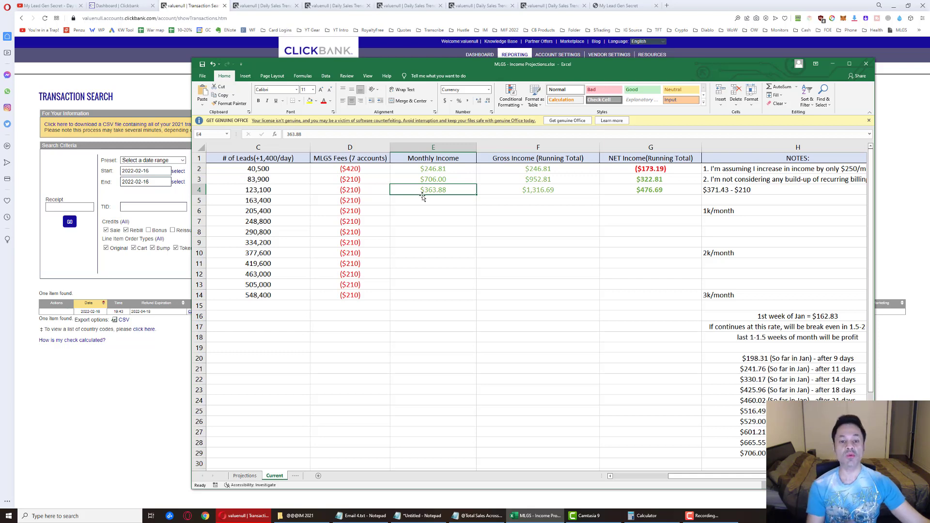
pyautogui.click(131, 400)
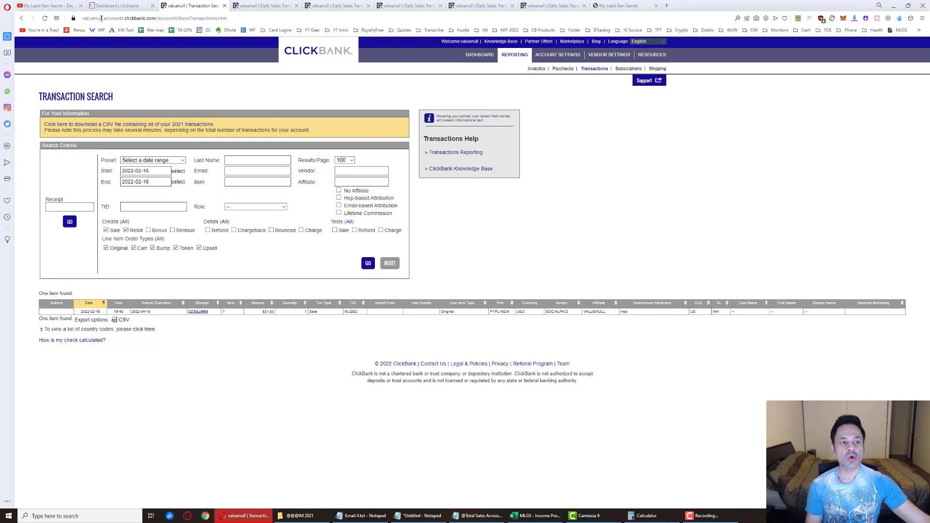
pyautogui.click(43, 5)
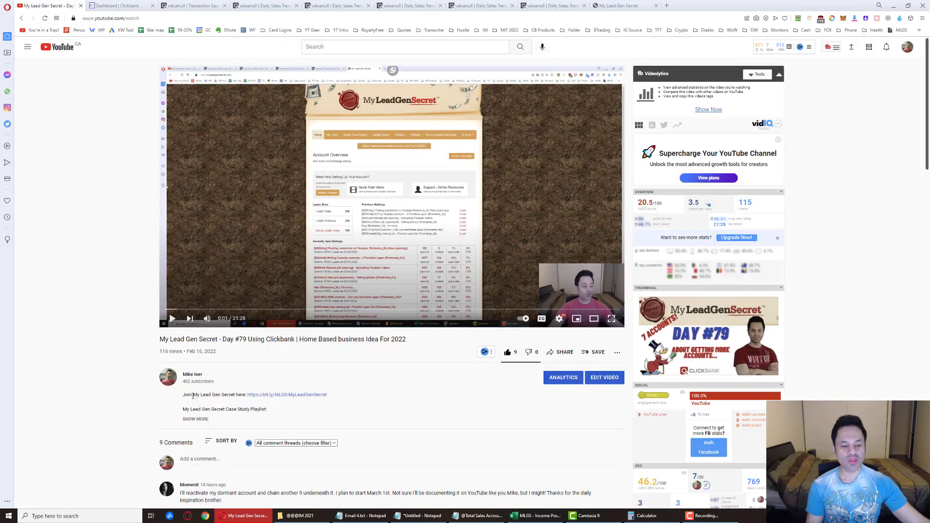
pyautogui.click(279, 395)
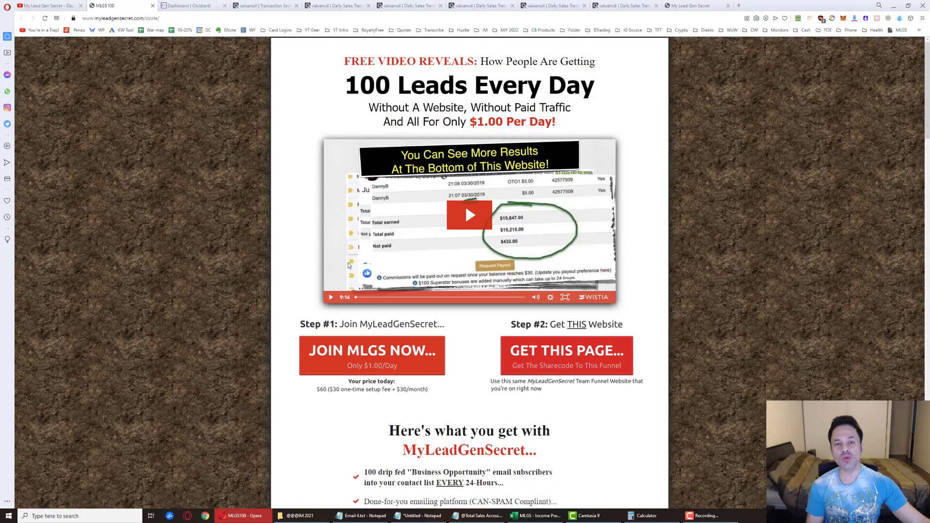
# Examine the My Lead Gen Secret funnel page and its join prompt, closing the prompt without entering an email
pyautogui.scroll(-2, 240, 286)
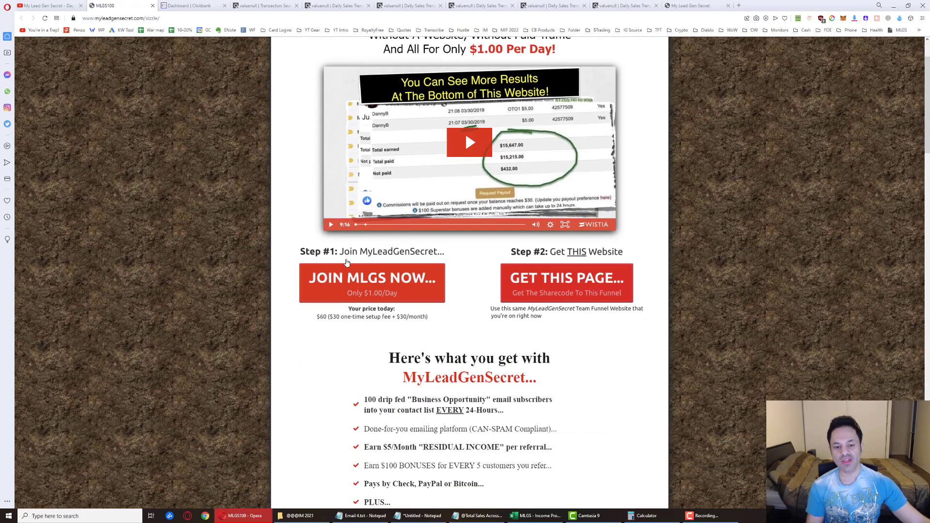
pyautogui.scroll(-3, 436, 219)
pyautogui.scroll(4, 409, 260)
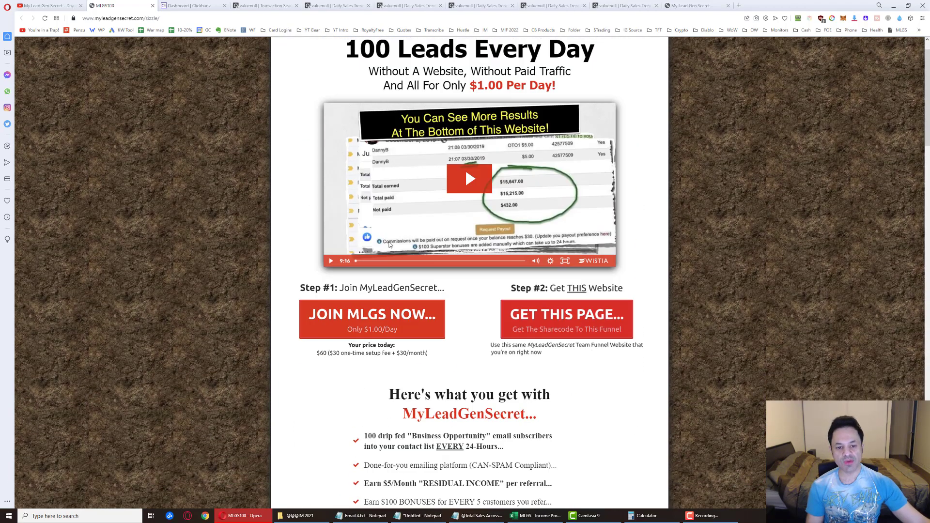
pyautogui.click(341, 312)
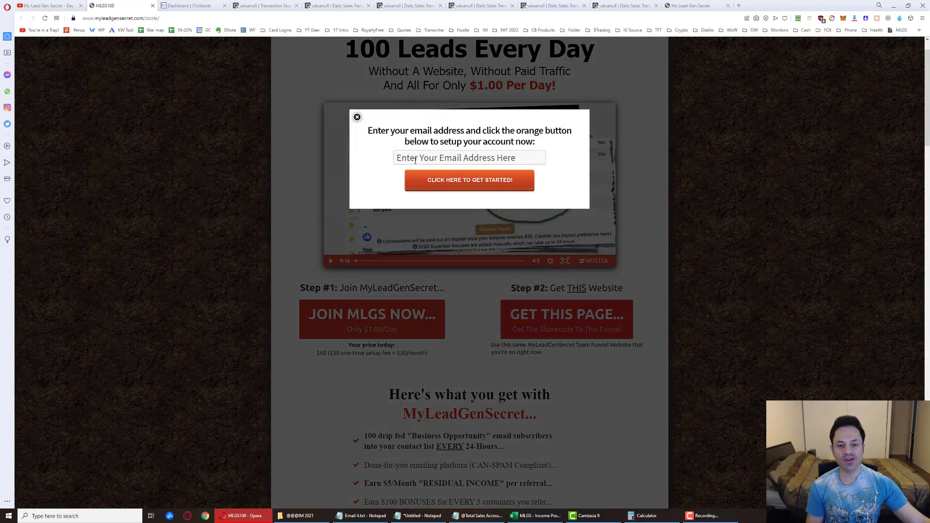
pyautogui.click(357, 117)
# Return to the My Lead Gen Secret account overview and log out of the account
pyautogui.click(690, 5)
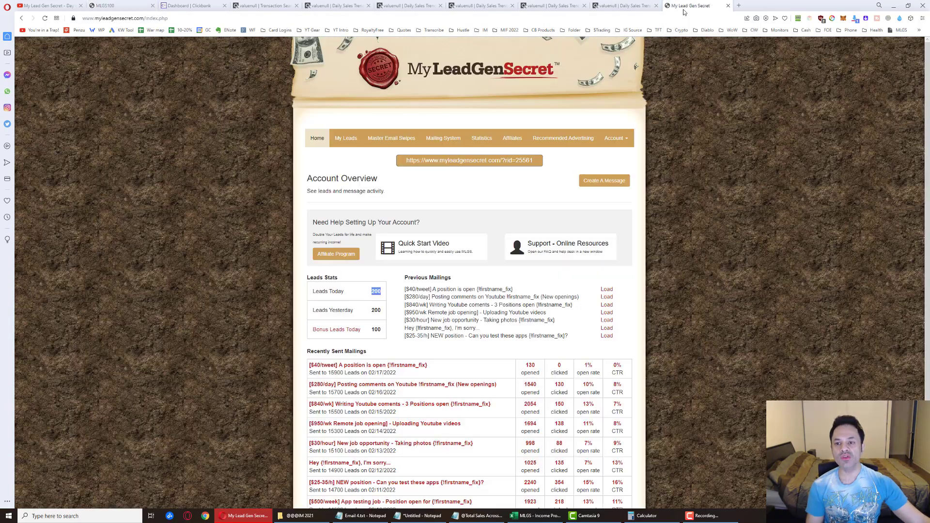
pyautogui.click(614, 139)
pyautogui.click(624, 176)
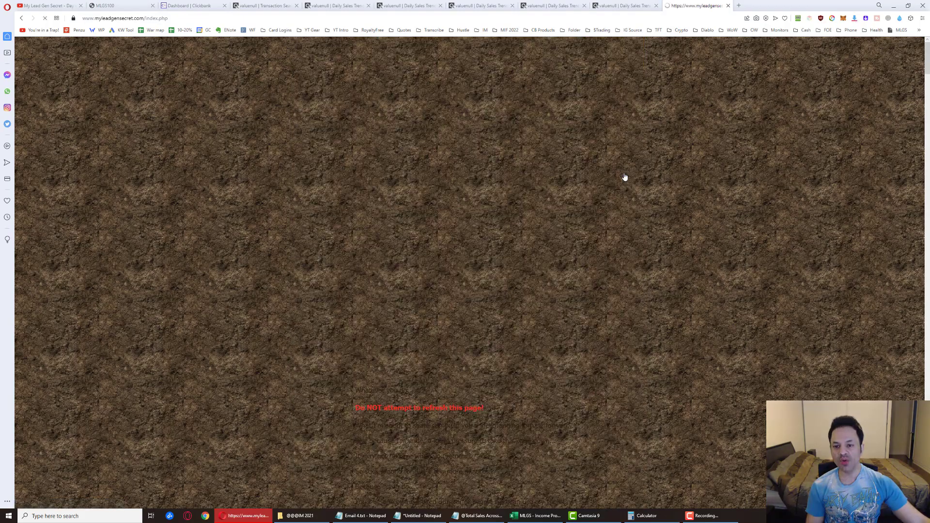
# Examine the public My Lead Gen Secret home page and its email sign-up prompt, and close the prompt
pyautogui.scroll(-4, 228, 339)
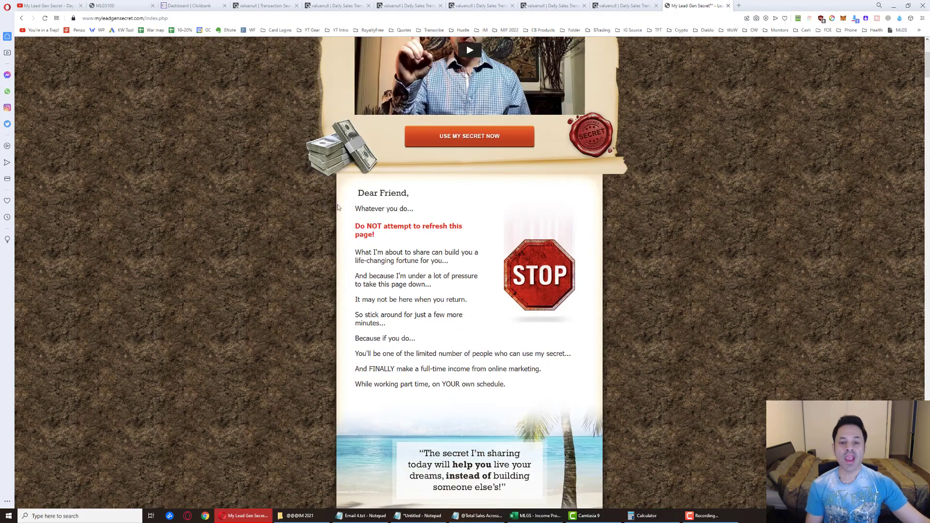
pyautogui.scroll(3, 406, 284)
pyautogui.click(422, 289)
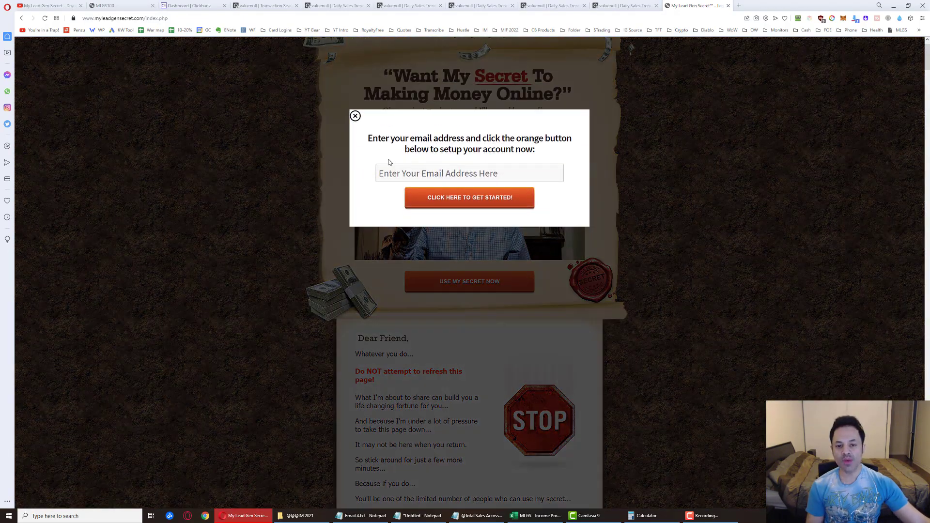
pyautogui.click(355, 116)
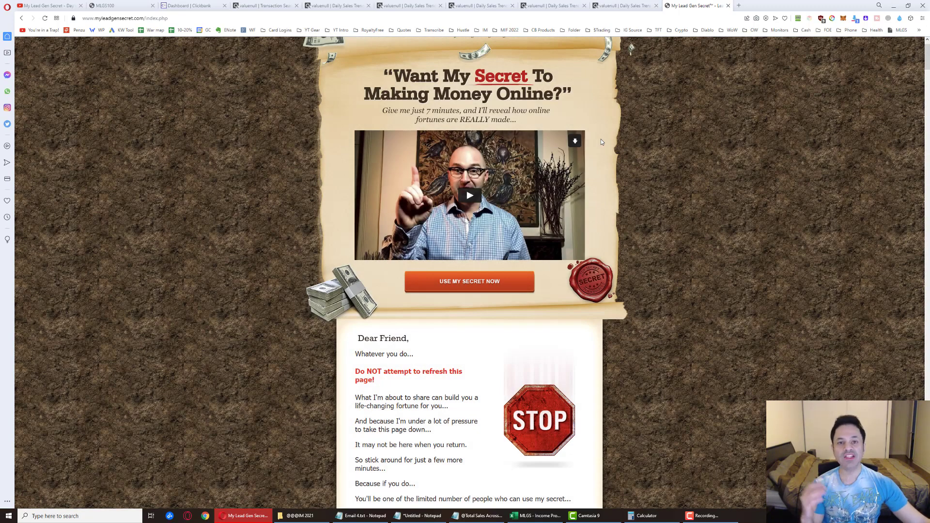
pyautogui.scroll(1, 630, 144)
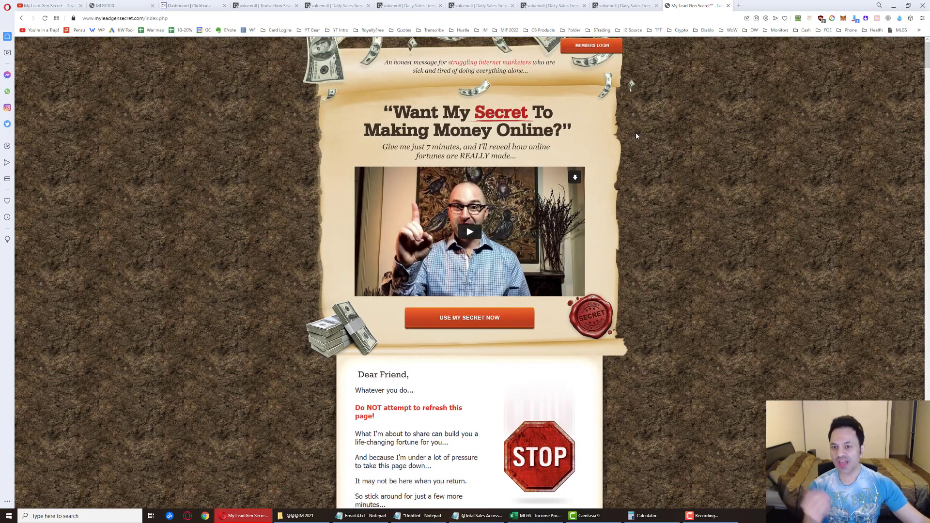
# Log in to the members area by filling the username and password from the saved RoboForm login
pyautogui.click(582, 55)
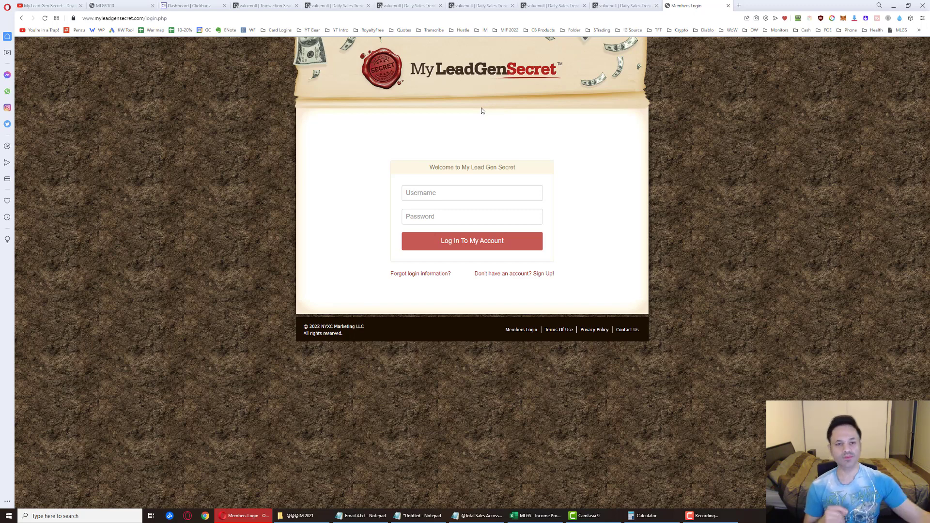
pyautogui.click(799, 21)
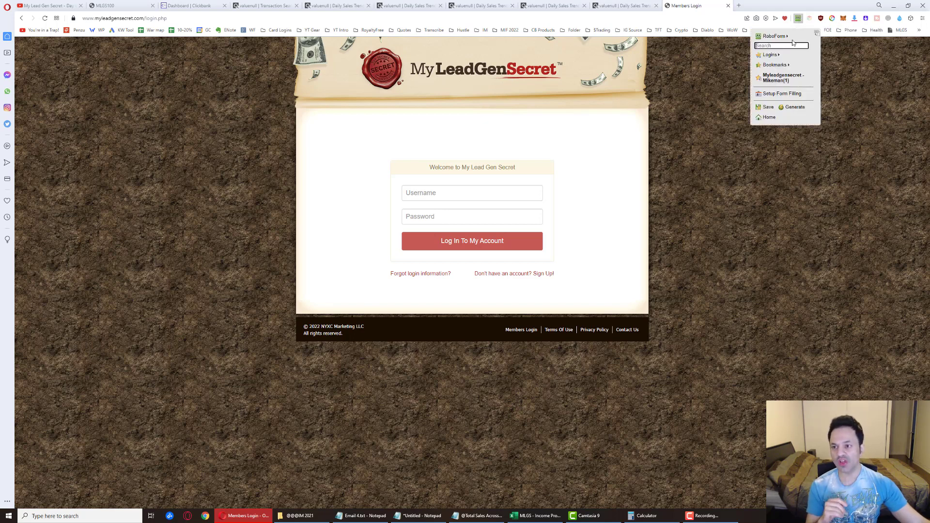
pyautogui.click(776, 84)
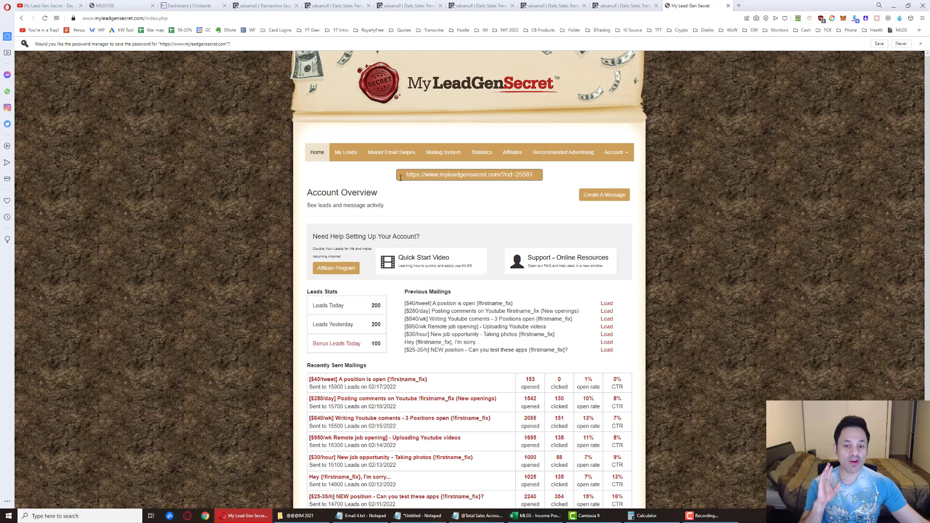
# Highlight the referral link on the Account Overview and examine the countdown to the next leads on the My Leads page
pyautogui.moveTo(404, 174); pyautogui.dragTo(535, 172)
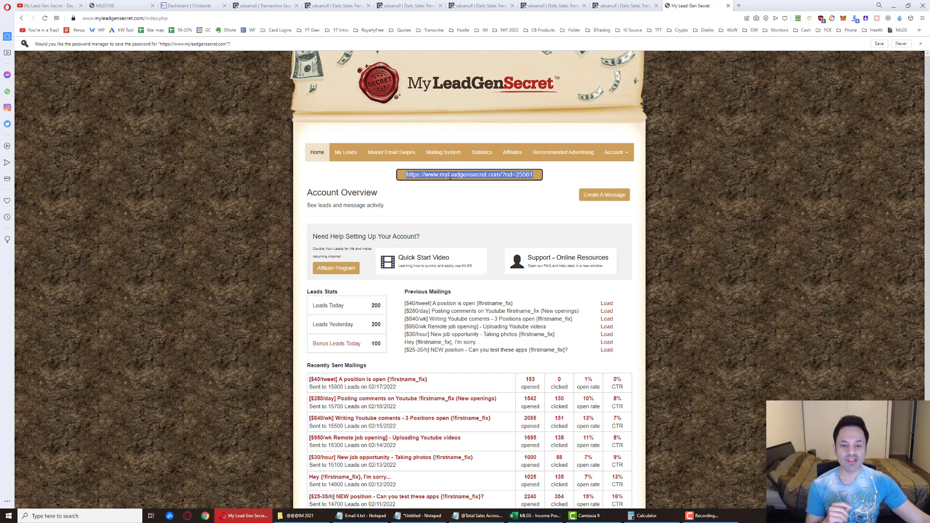
pyautogui.click(171, 20)
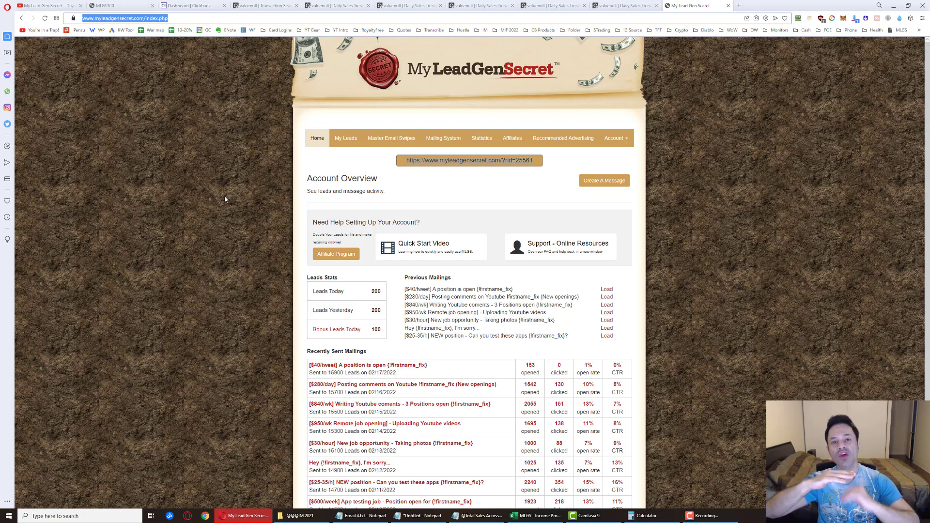
pyautogui.click(347, 142)
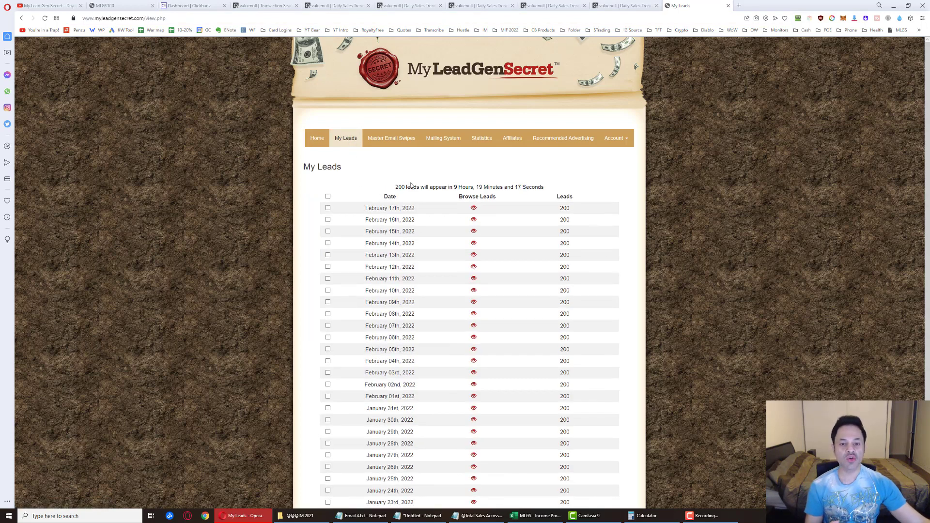
pyautogui.doubleClick(400, 187)
pyautogui.moveTo(454, 187); pyautogui.dragTo(544, 187)
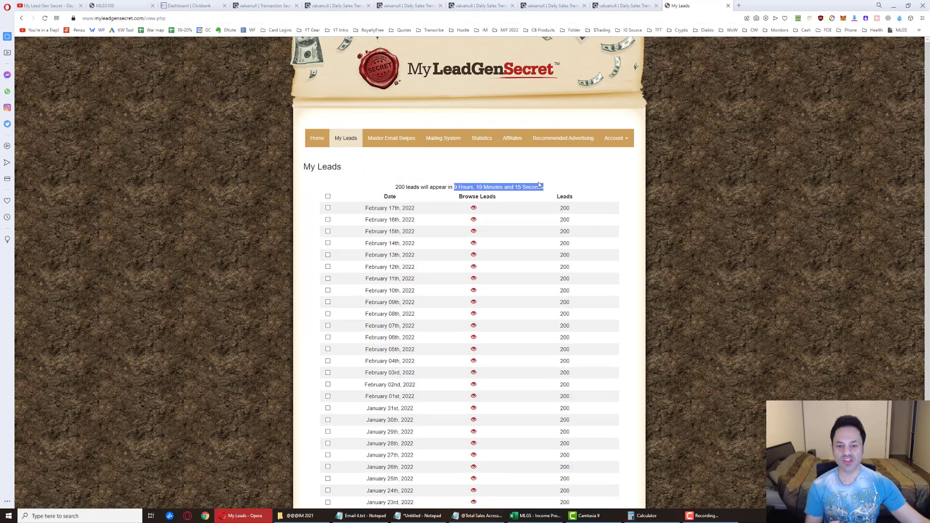
# Return to the Account Overview to check the account options, and open the Mailing System page
pyautogui.click(317, 139)
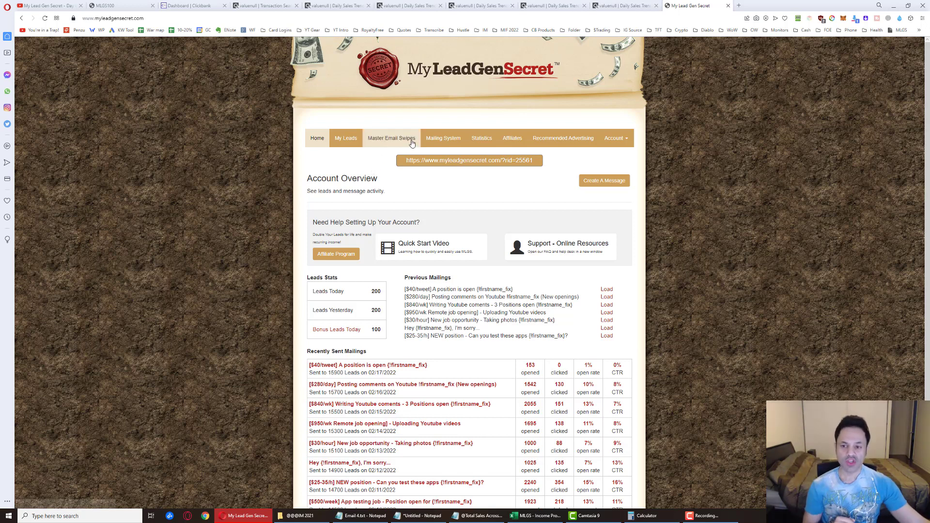
pyautogui.click(612, 141)
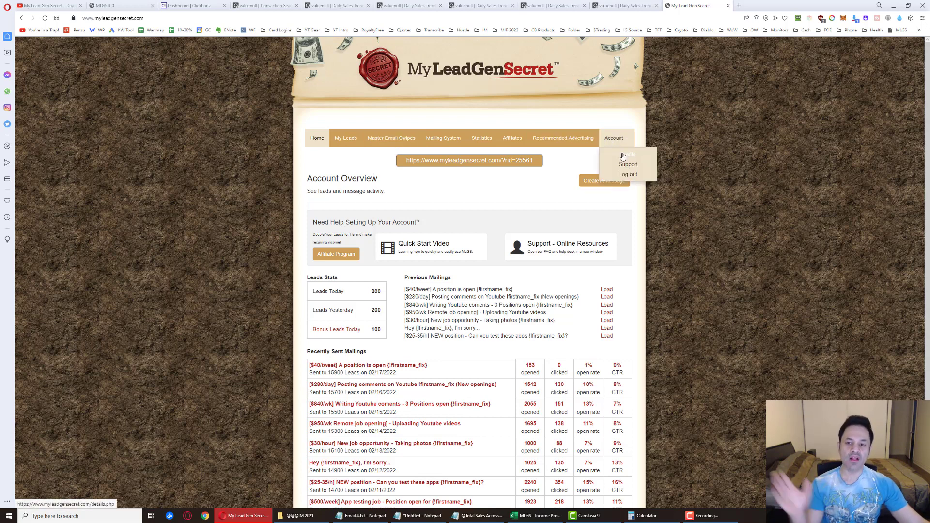
pyautogui.click(251, 170)
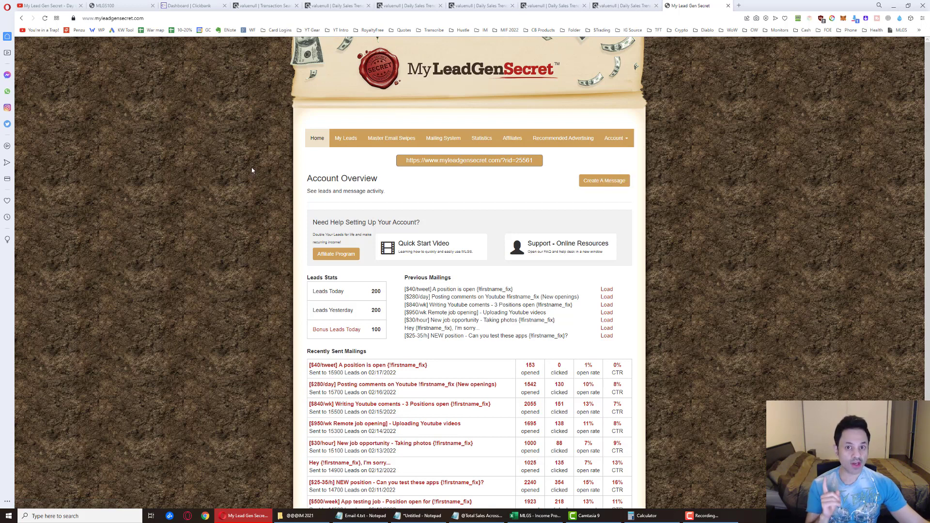
pyautogui.click(437, 145)
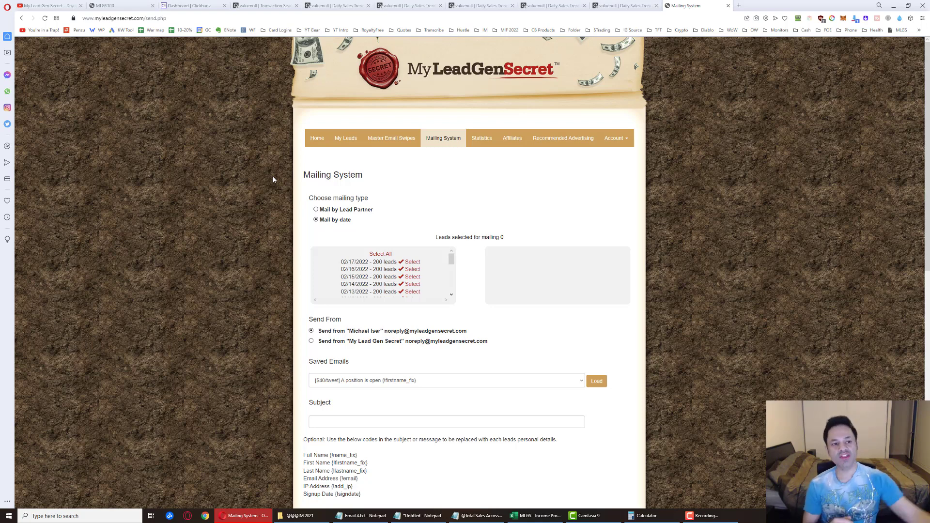
# Try to create an Affiliate (Promote products) account with the nickname oiuhoiuhio from ClickBank's Accounts page
pyautogui.click(175, 6)
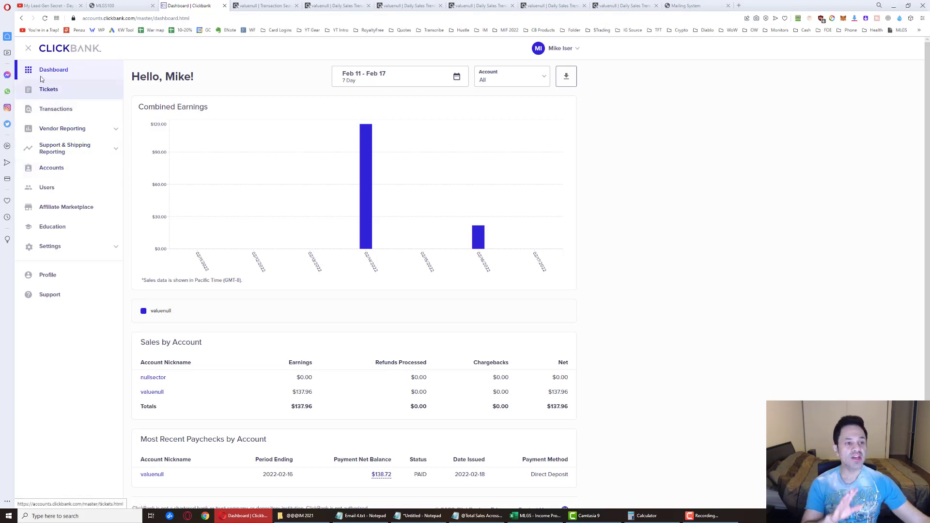
pyautogui.click(39, 169)
pyautogui.click(157, 104)
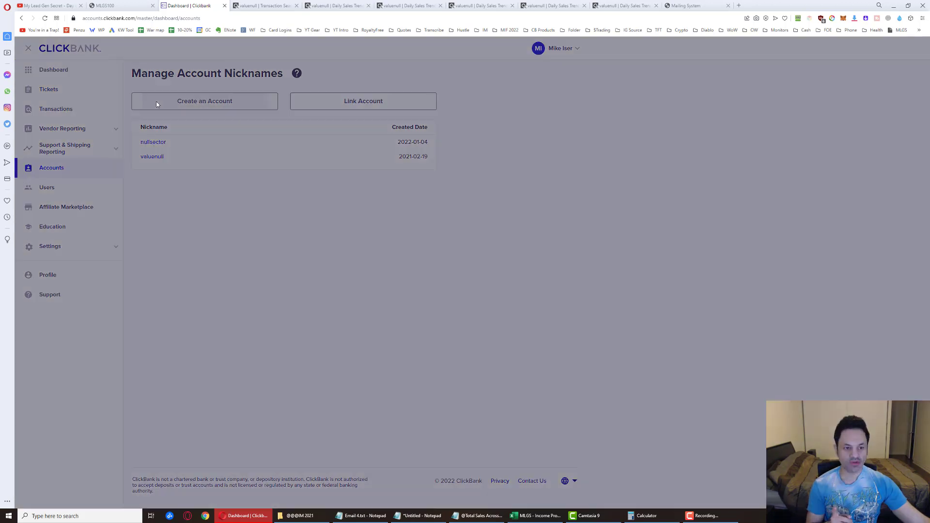
pyautogui.click(378, 109)
pyautogui.click(365, 130)
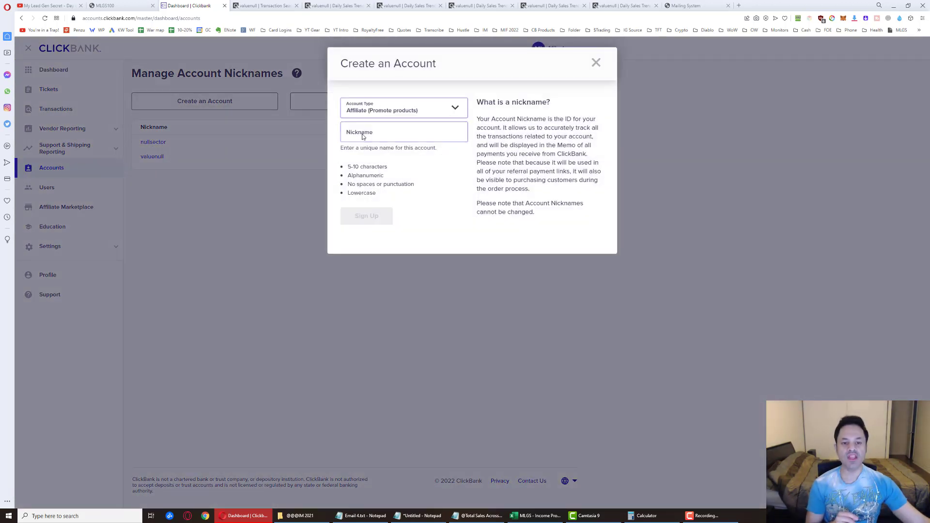
pyautogui.click(363, 136)
pyautogui.write('oiuhoiuhio')
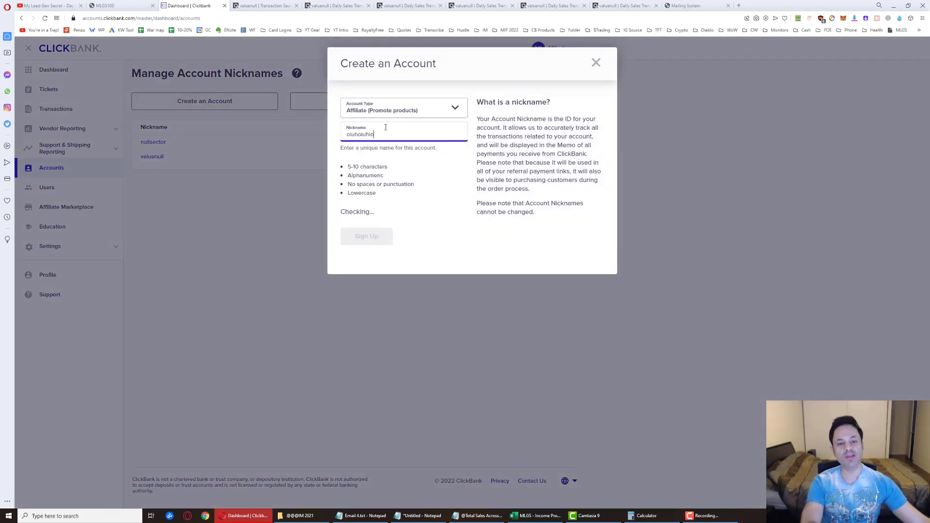
# Examine the nickname requirements and close the account creation form without signing up
pyautogui.click(346, 176)
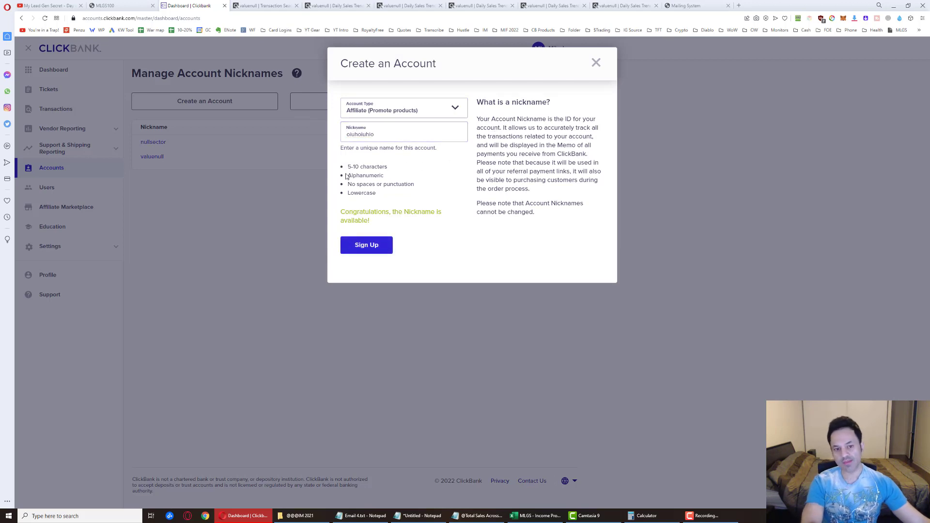
pyautogui.moveTo(347, 164); pyautogui.dragTo(398, 194)
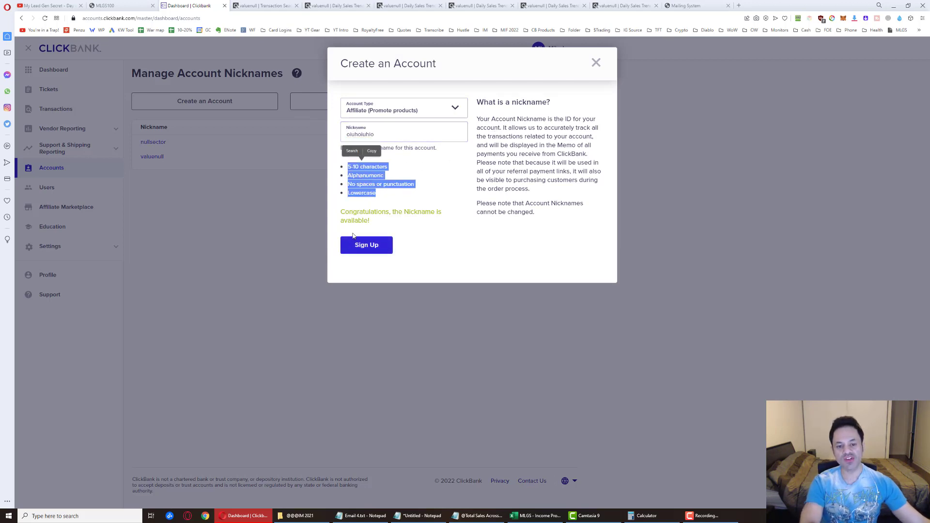
pyautogui.click(596, 63)
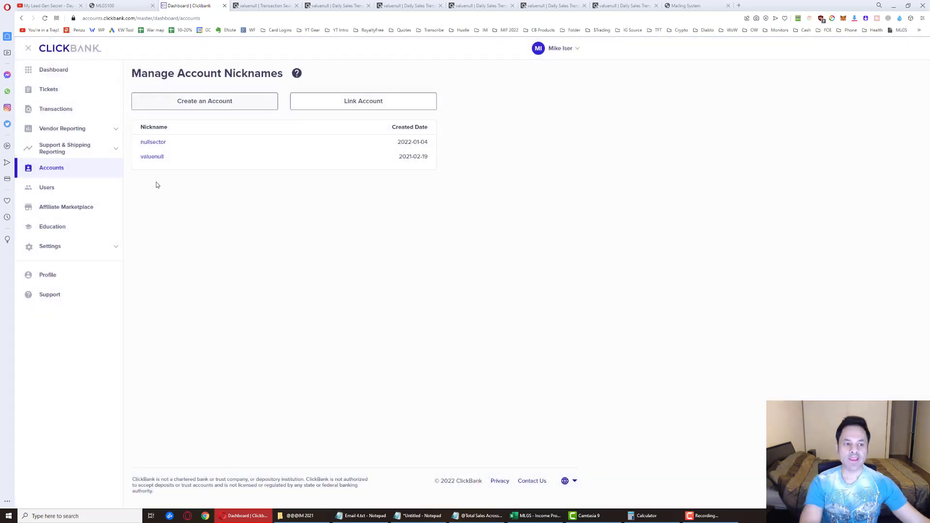
# Open the ClickBank account created on 2021-02-19 and sort its Marketplace's E-business & E-marketing products by Gravity
pyautogui.click(147, 158)
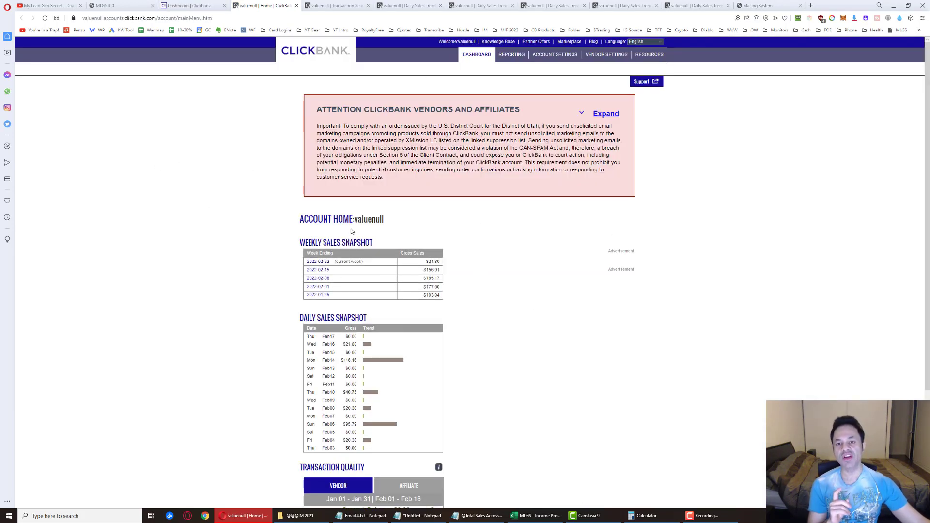
pyautogui.click(564, 43)
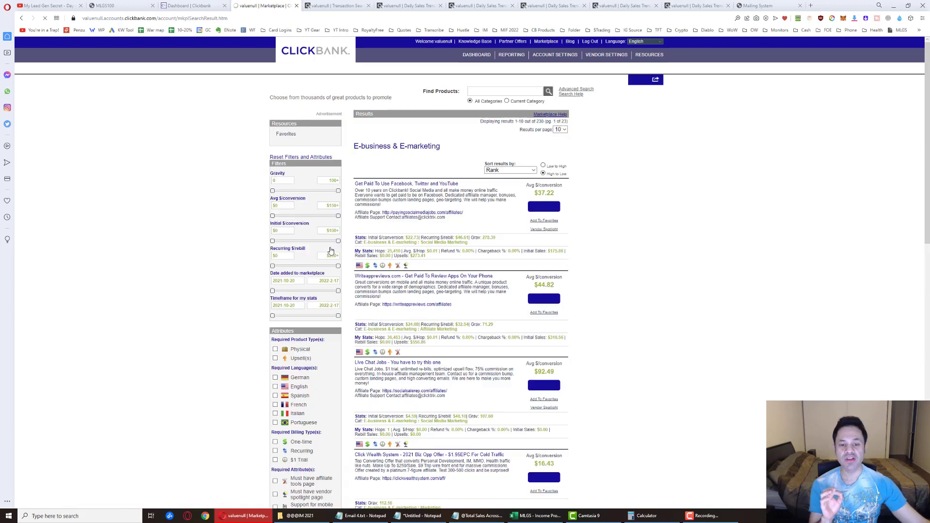
pyautogui.click(493, 171)
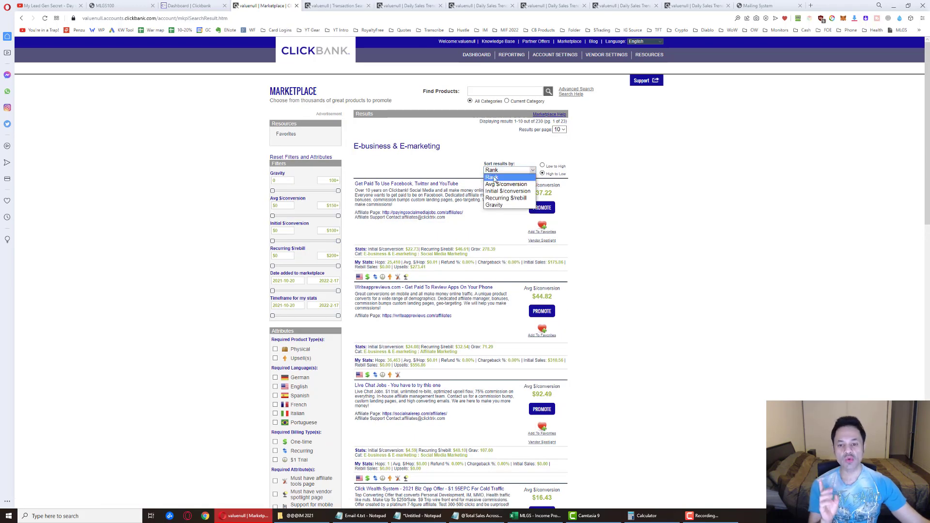
pyautogui.click(502, 205)
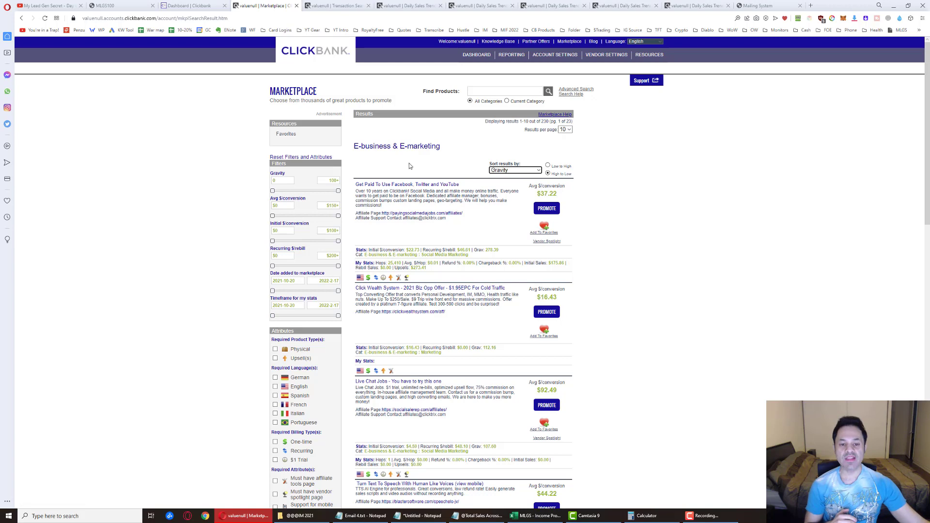
# Examine the descriptions and stats of the top-ranked E-business & E-marketing products in the Marketplace results
pyautogui.moveTo(389, 191); pyautogui.dragTo(406, 205)
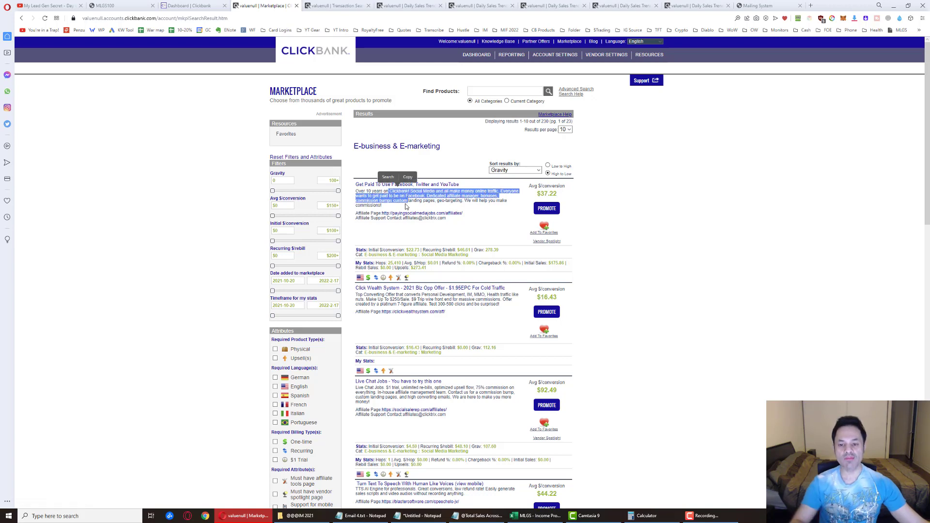
pyautogui.scroll(-3, 406, 206)
pyautogui.hotkey('ctrl', '+')
pyautogui.scroll(-7, 385, 321)
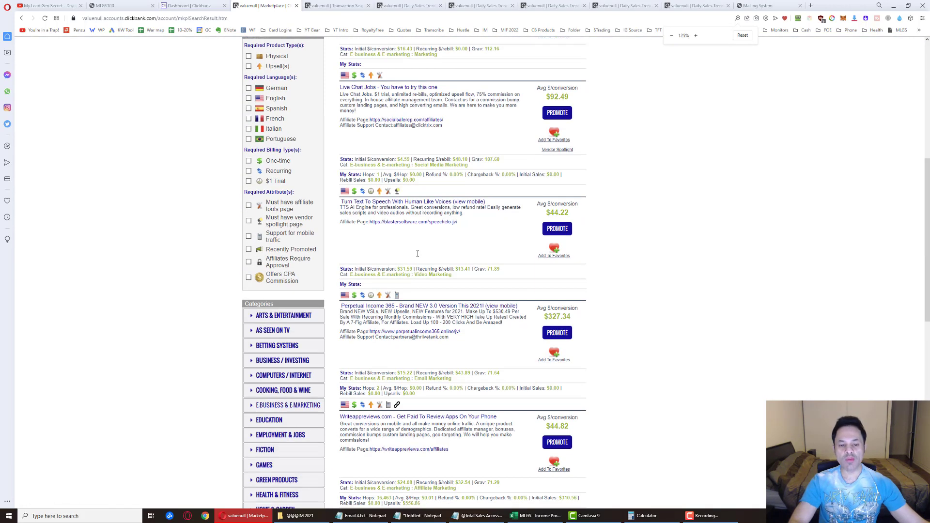
pyautogui.moveTo(364, 289); pyautogui.dragTo(421, 319)
pyautogui.scroll(10, 385, 237)
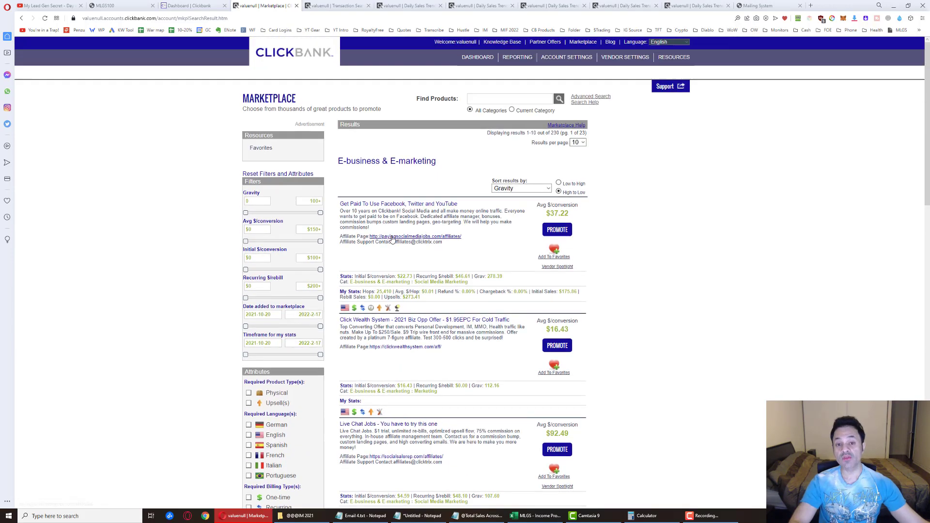
pyautogui.hotkey('ctrl', '-')
pyautogui.hotkey('ctrl', '-')
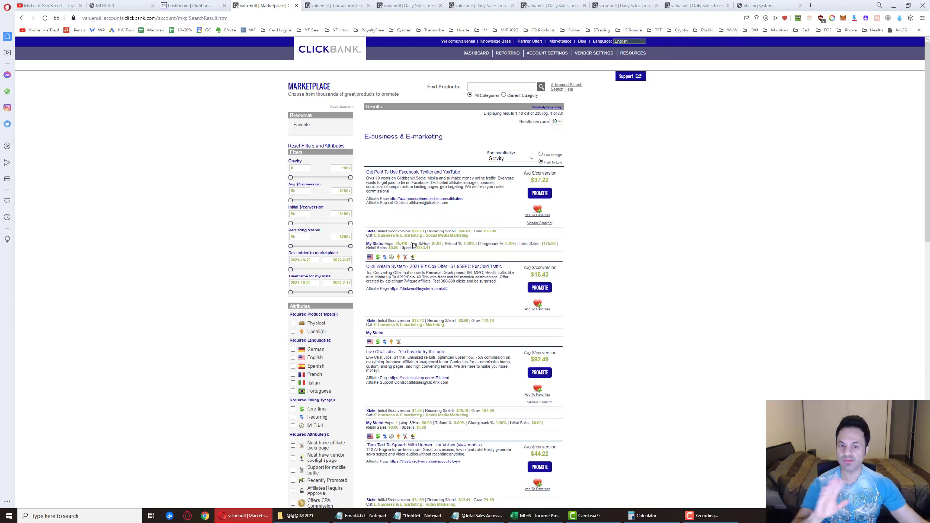
# Open the affiliate page of "Get Paid To Use Facebook, Twitter and YouTube" in a new tab placed just before the Mailing System tab
pyautogui.middleClick(417, 200)
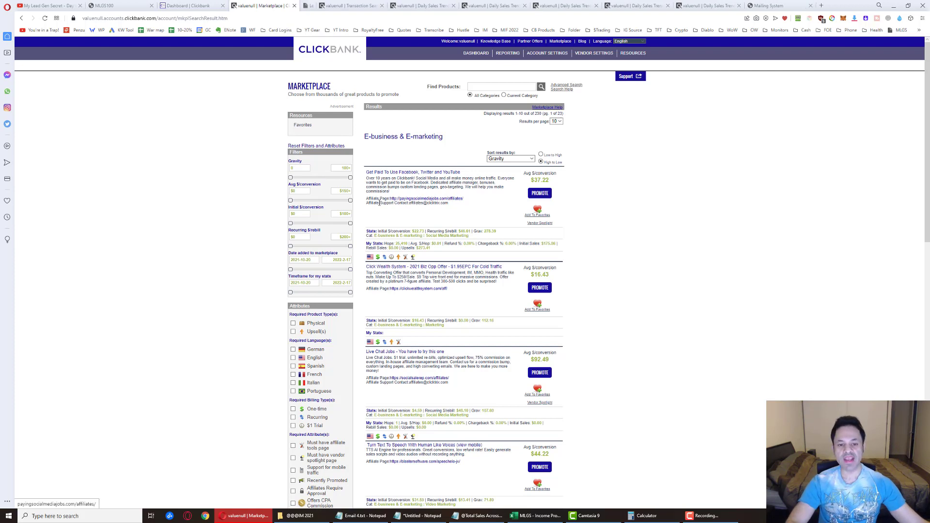
pyautogui.click(310, 7)
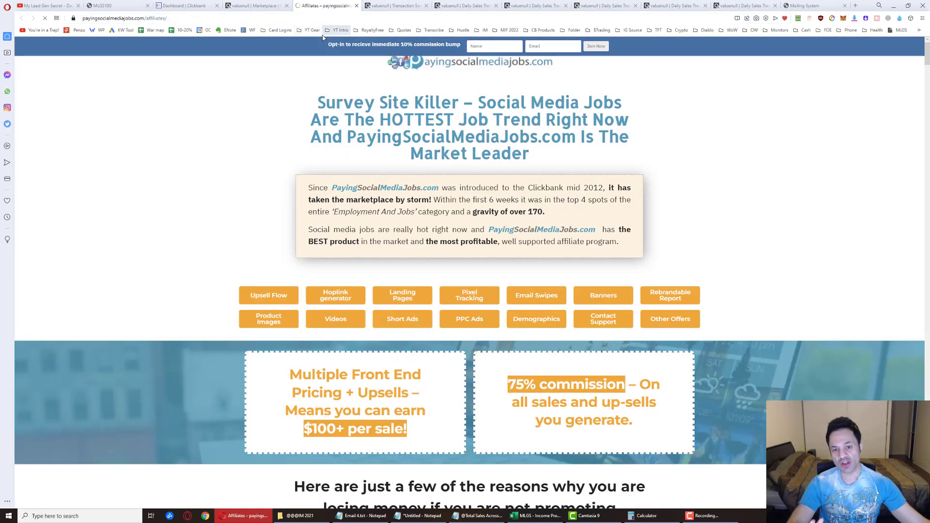
pyautogui.moveTo(324, 6); pyautogui.dragTo(734, 4)
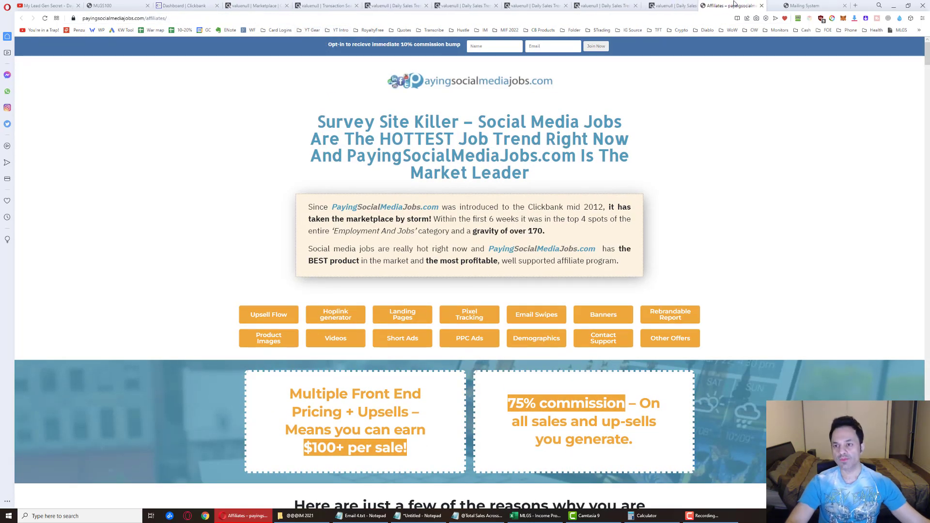
# Go to the Email Swipes section of the PayingSocialMediaJobs affiliate page and expand Email 4 to view its subject line and body
pyautogui.click(533, 319)
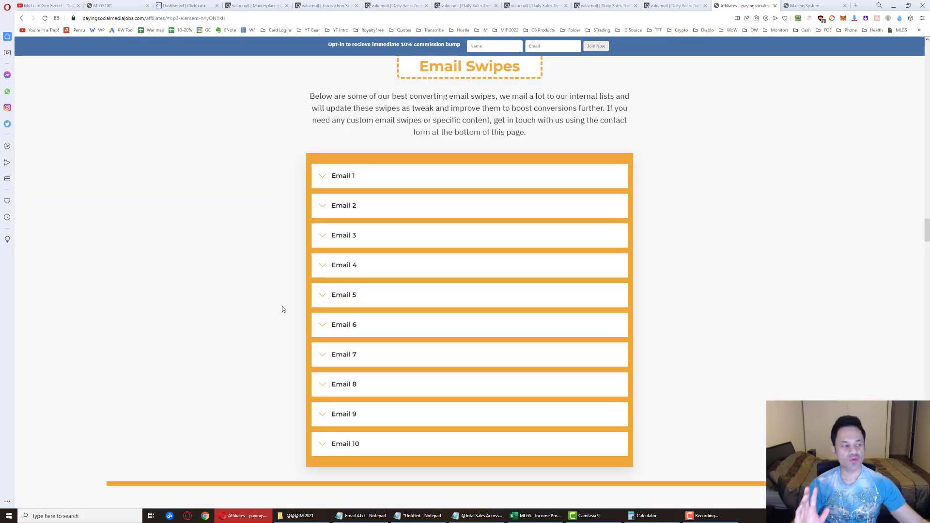
pyautogui.click(344, 267)
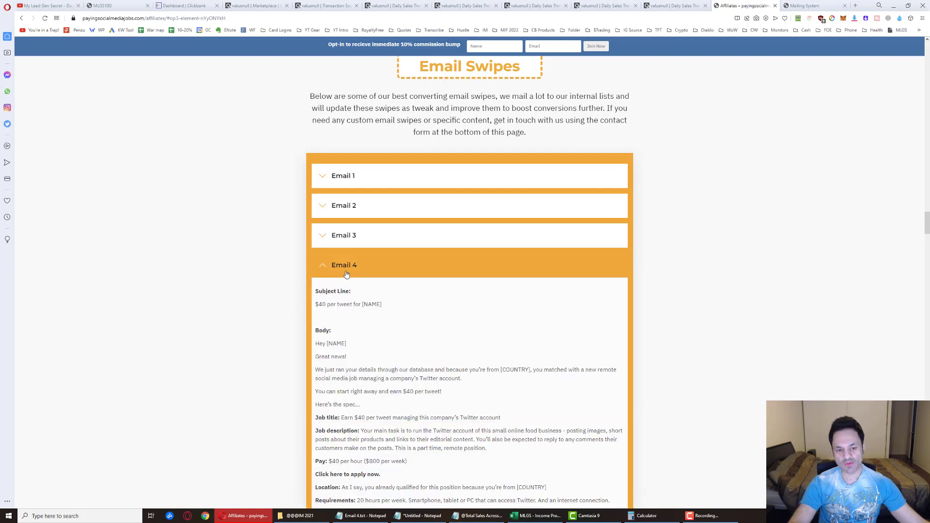
pyautogui.scroll(-1, 269, 274)
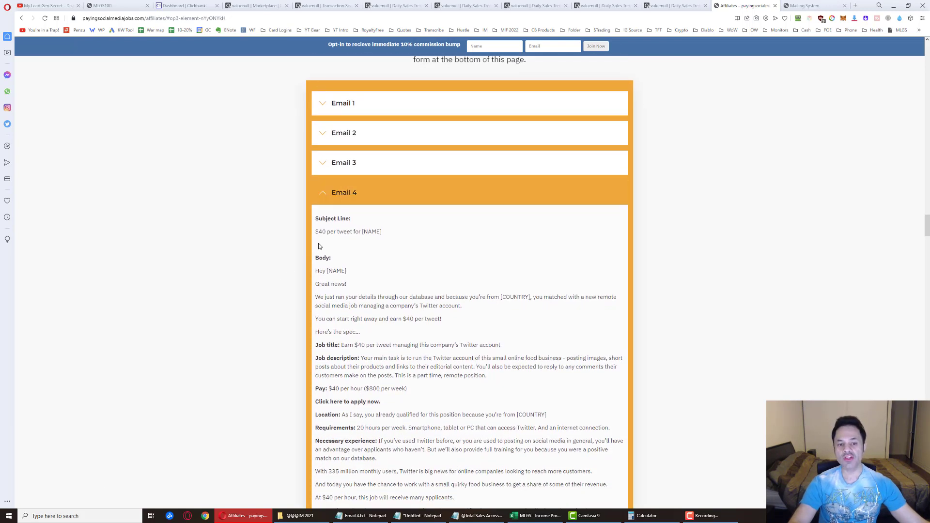